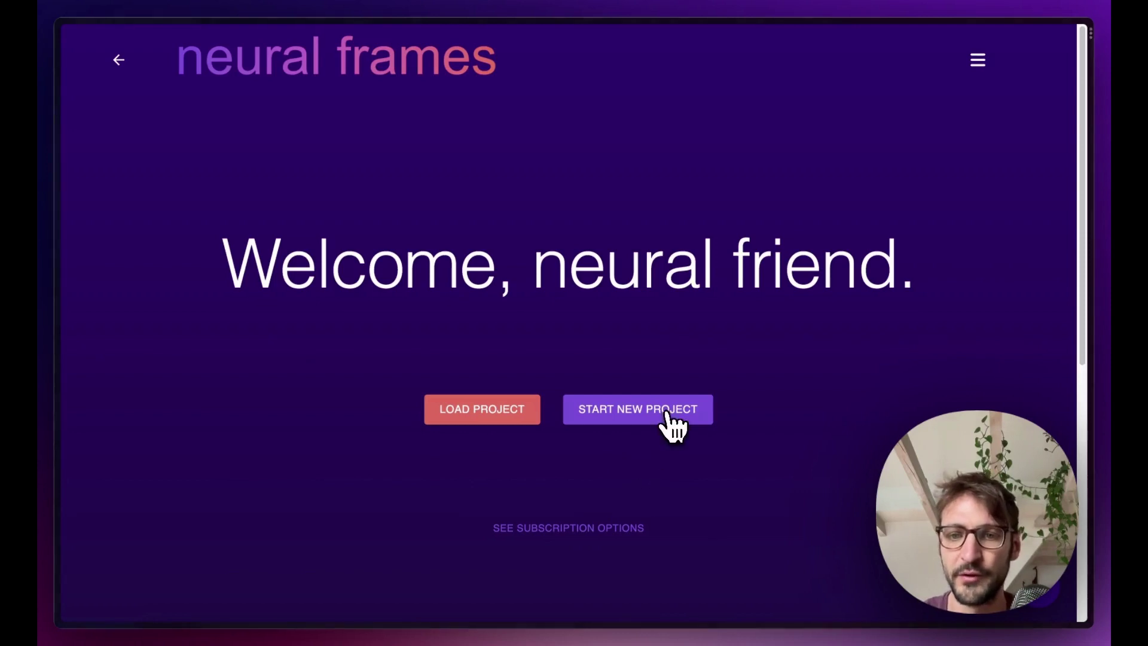
- Start an OpenJourney project from the uploaded webcam .mov file, kept upright
left_click(668, 413)
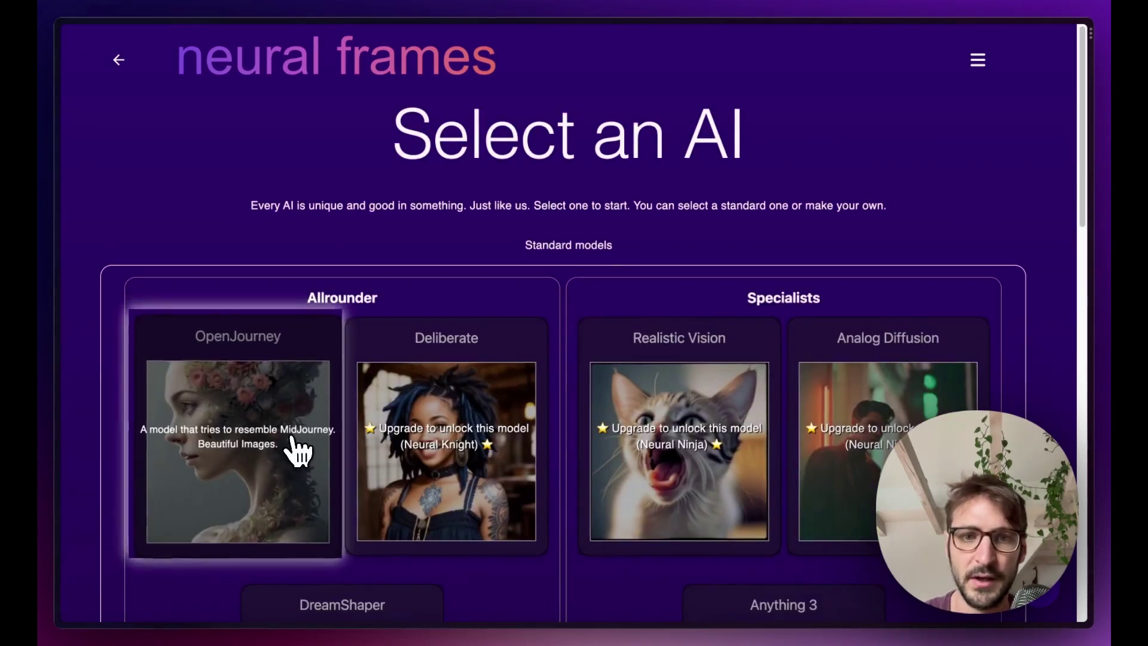
left_click(297, 451)
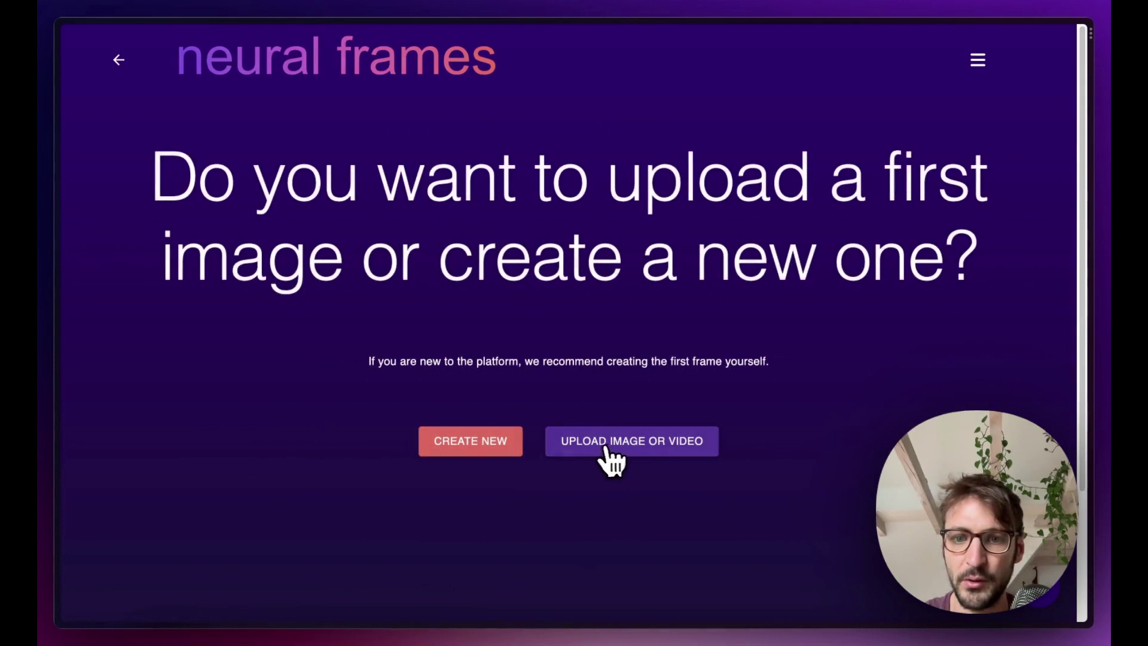
left_click(646, 445)
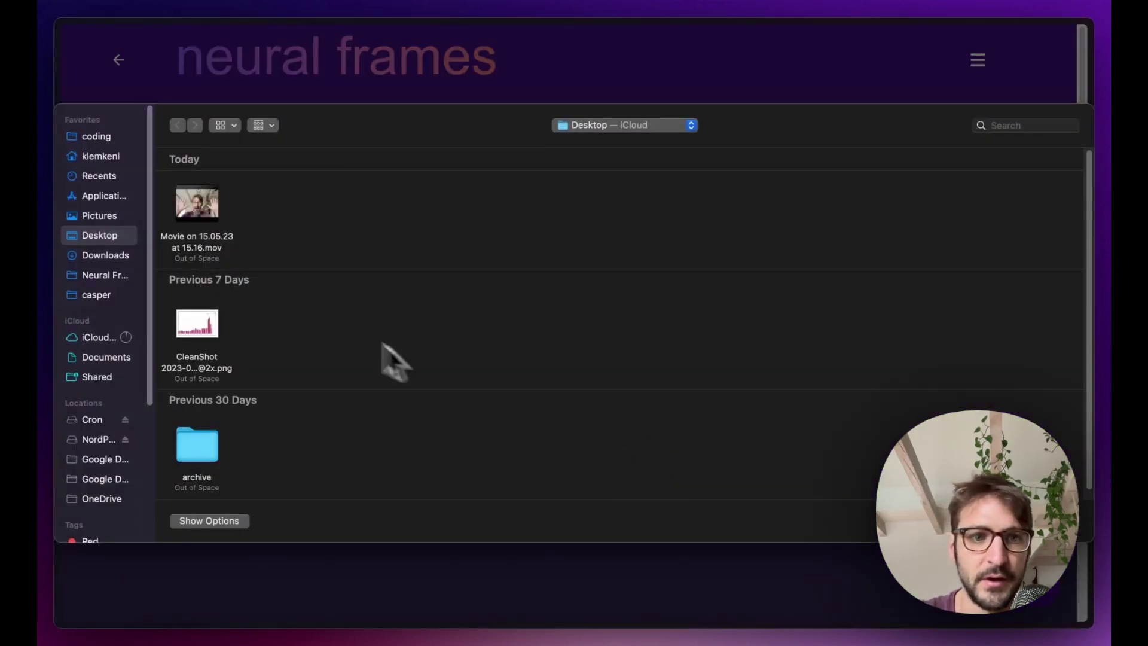
double_click(207, 242)
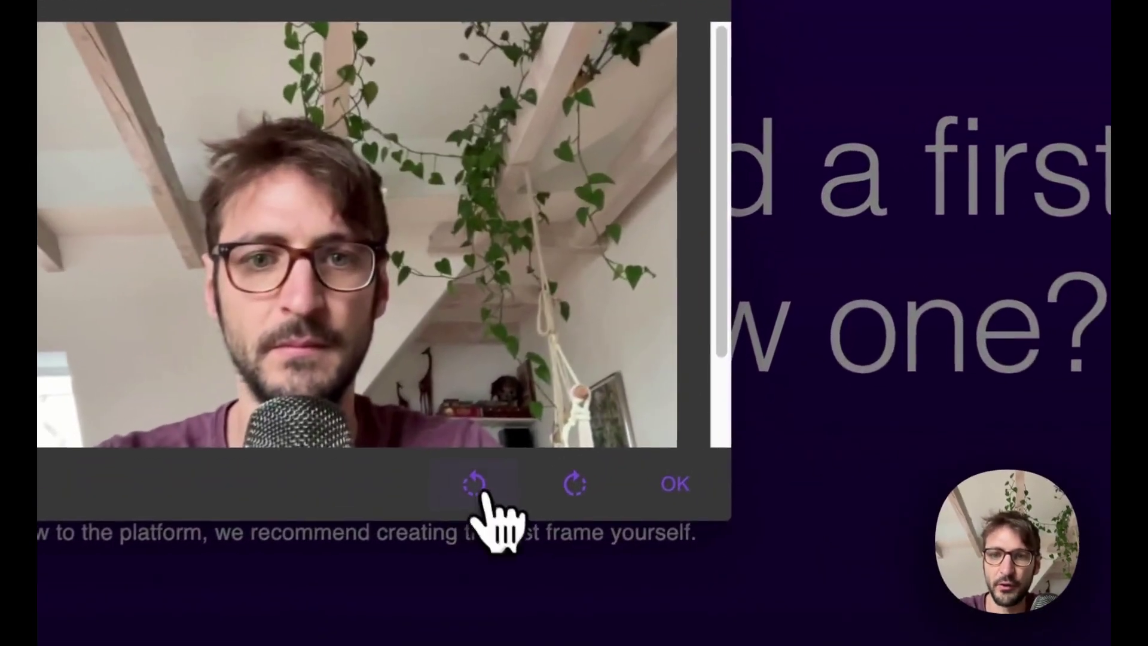
left_click(658, 338)
left_click(687, 340)
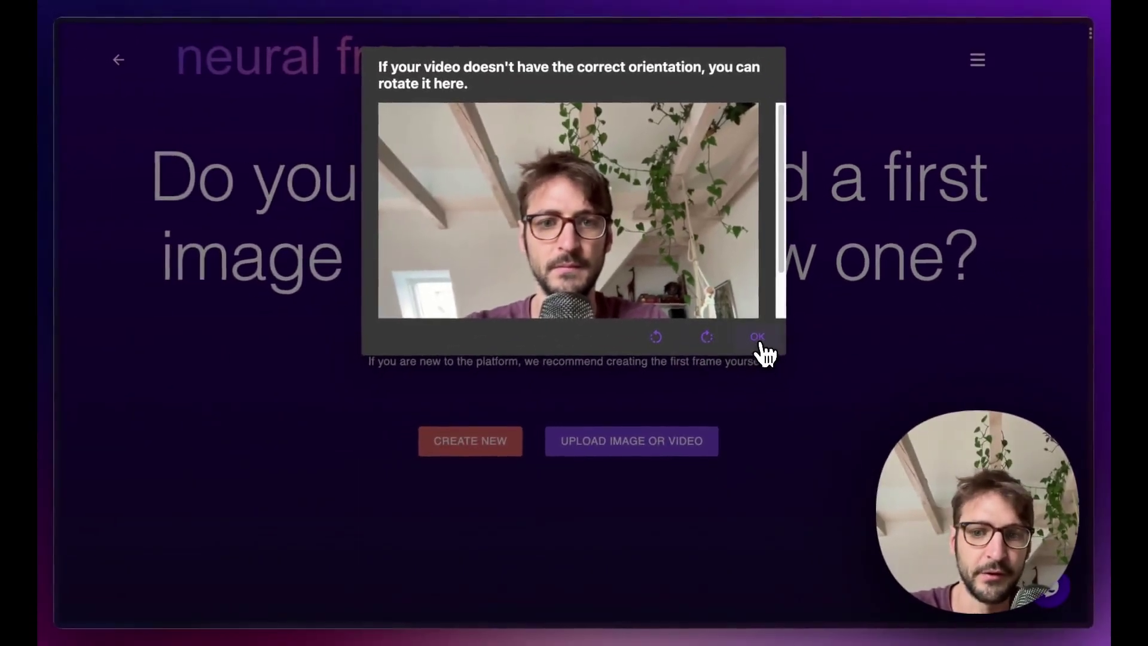
left_click(758, 339)
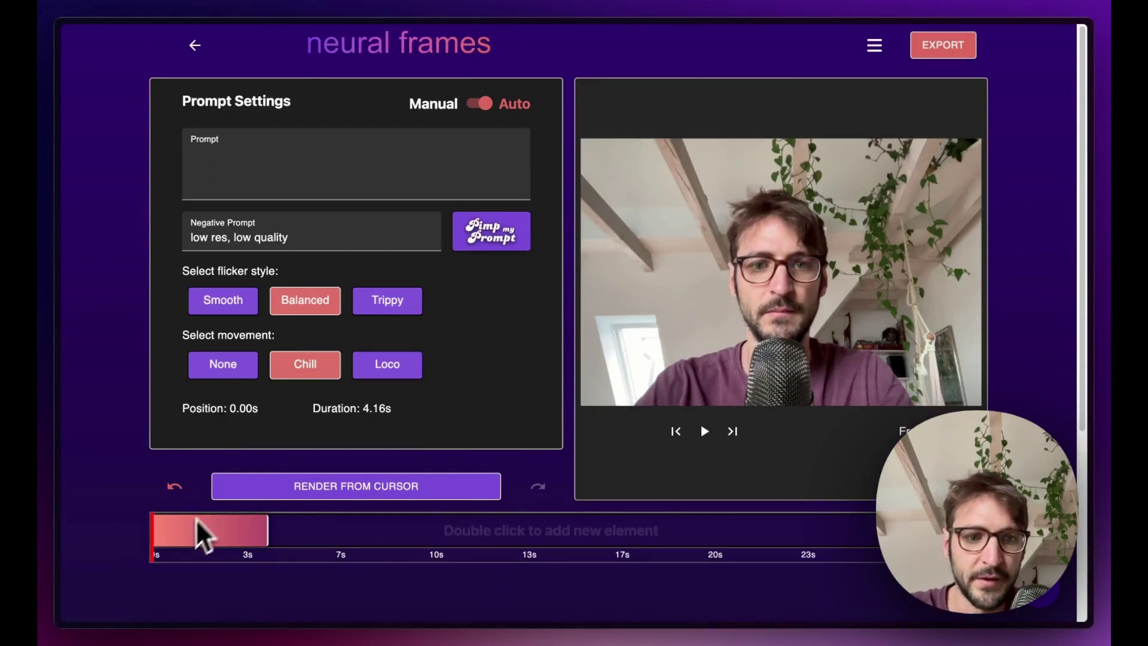
left_click_drag(155, 550, 182, 554)
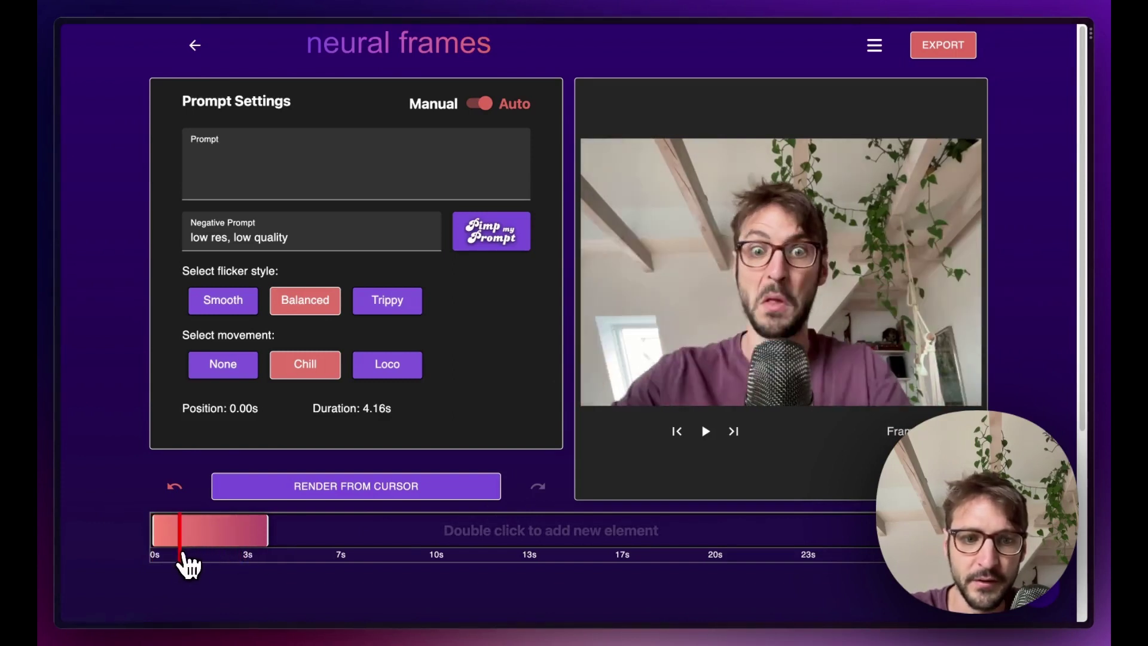
left_click(245, 551)
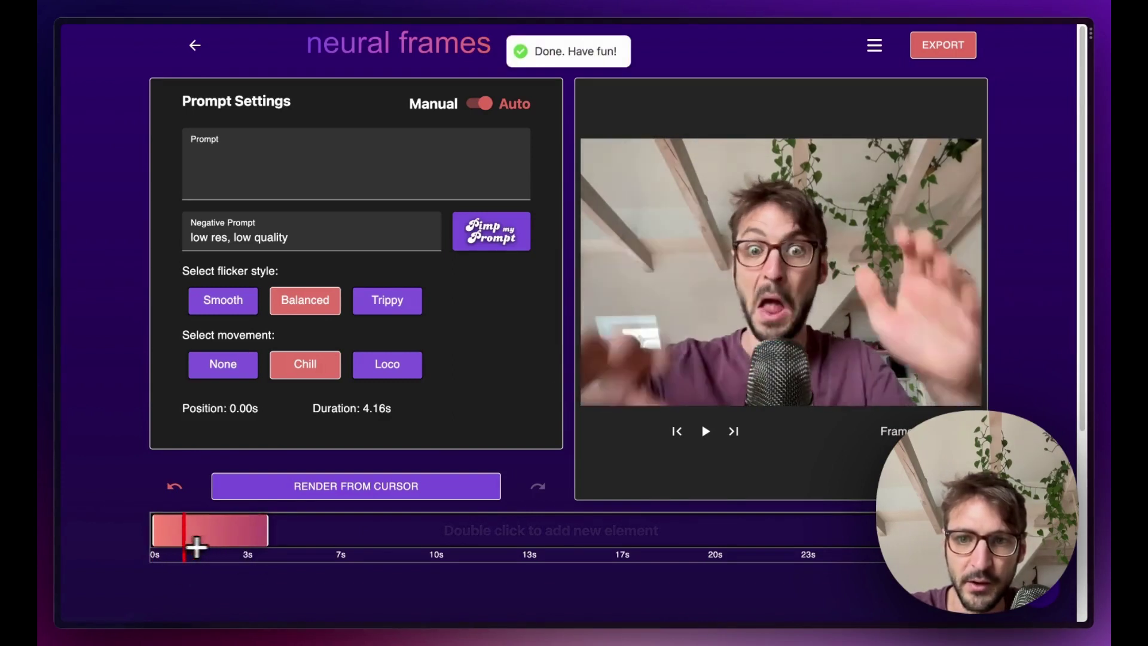
left_click(150, 555)
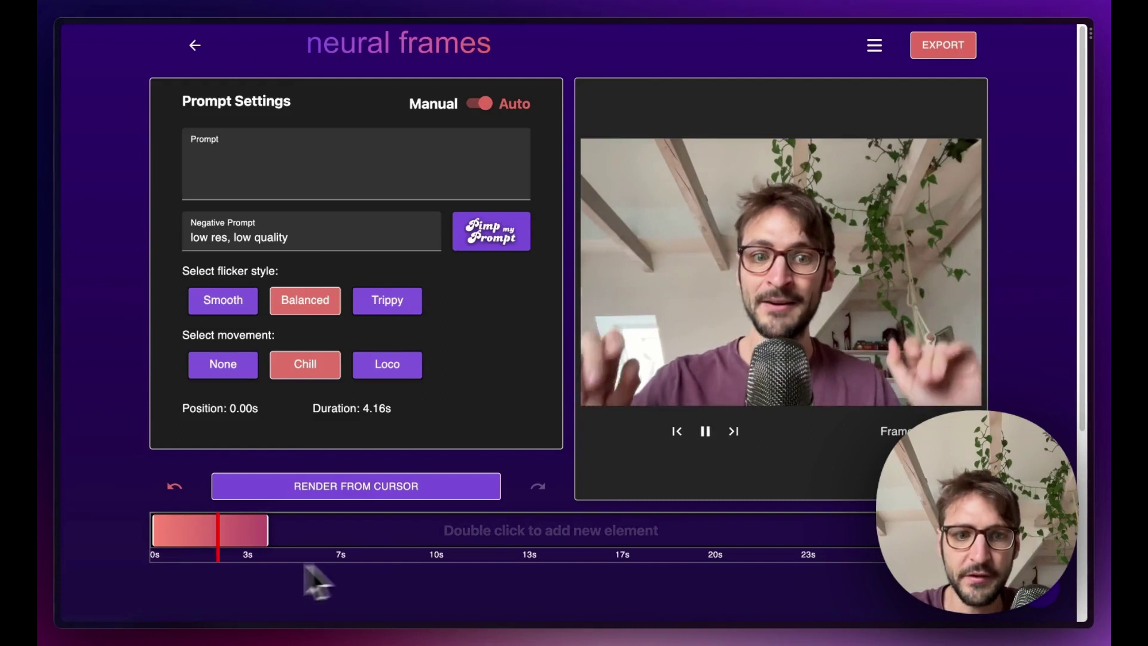
left_click(705, 430)
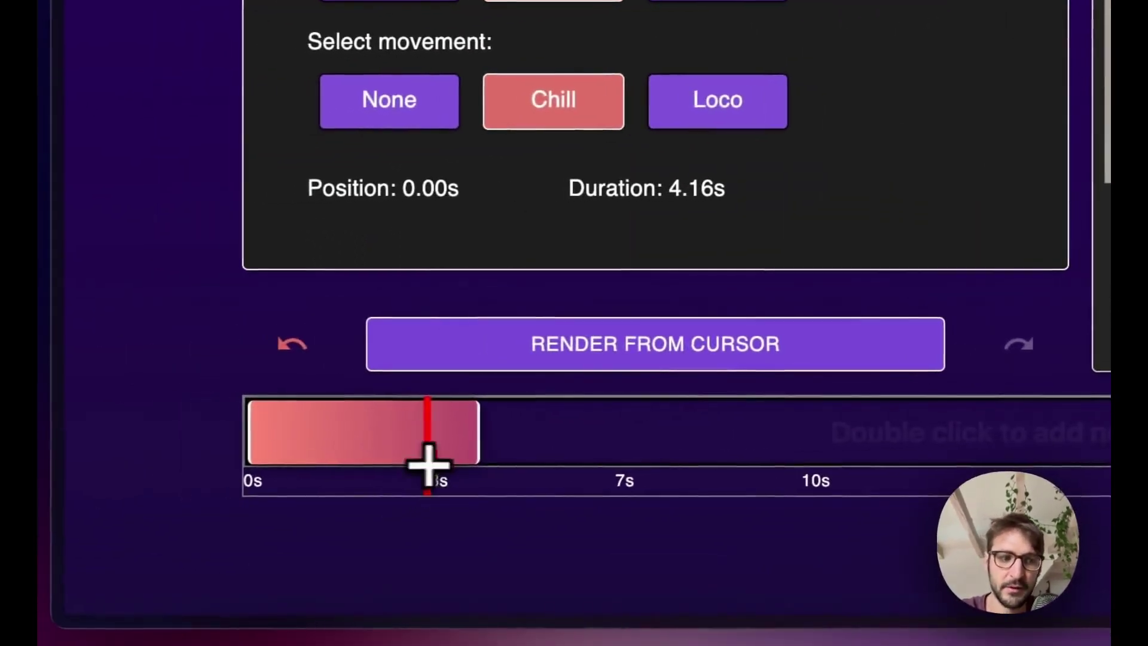
left_click_drag(428, 465, 398, 476)
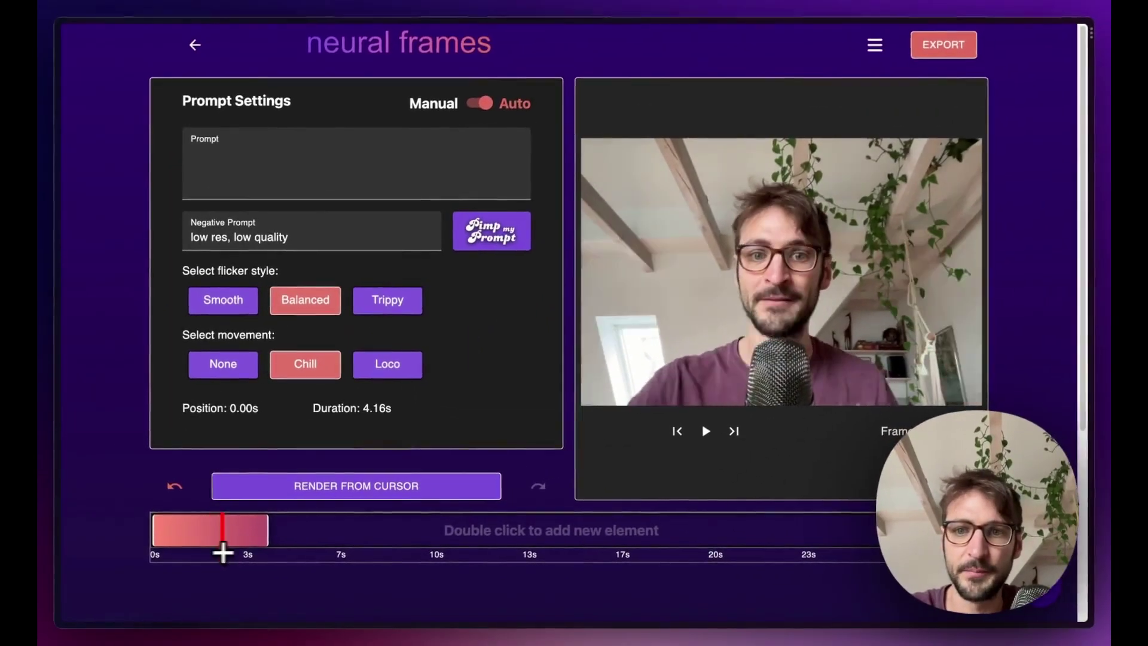
left_click_drag(222, 551, 200, 545)
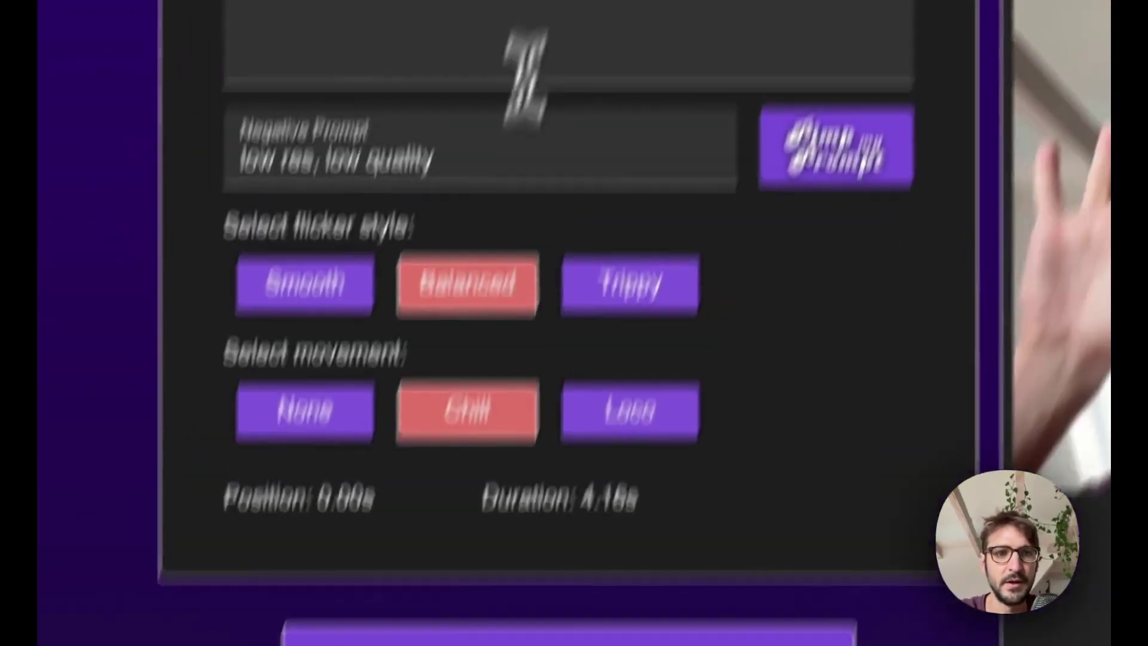
- Write a zombie prompt and expand it with Pimp my Prompt into a detailed jungle-zombie painting
left_click(523, 78)
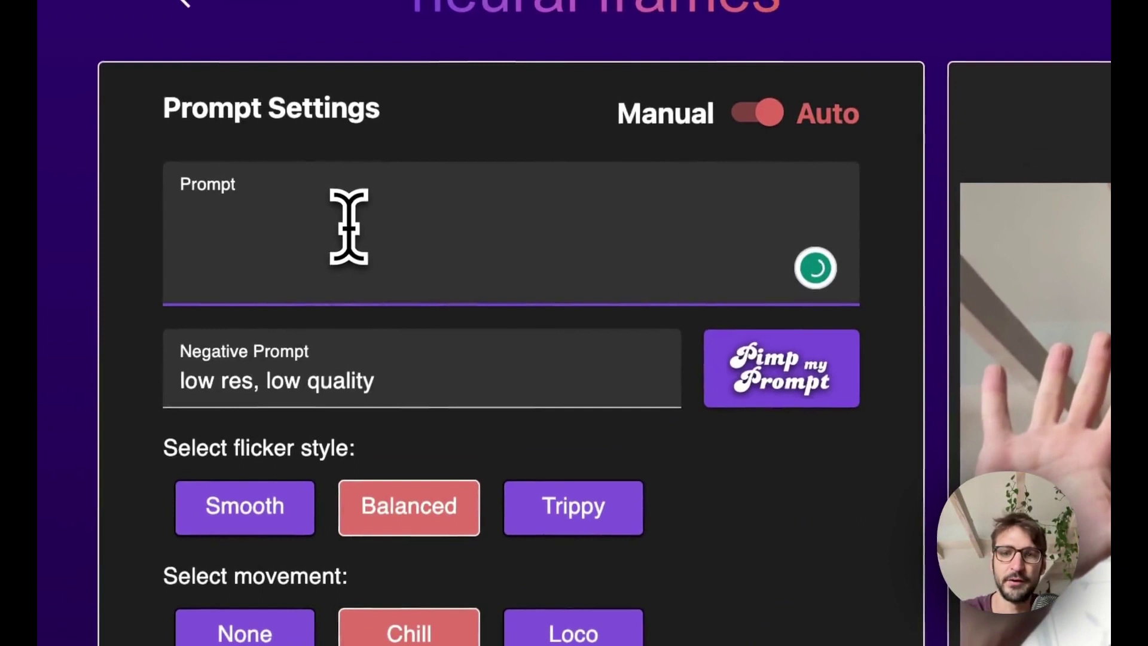
type("a zombie surrounded by a jungle")
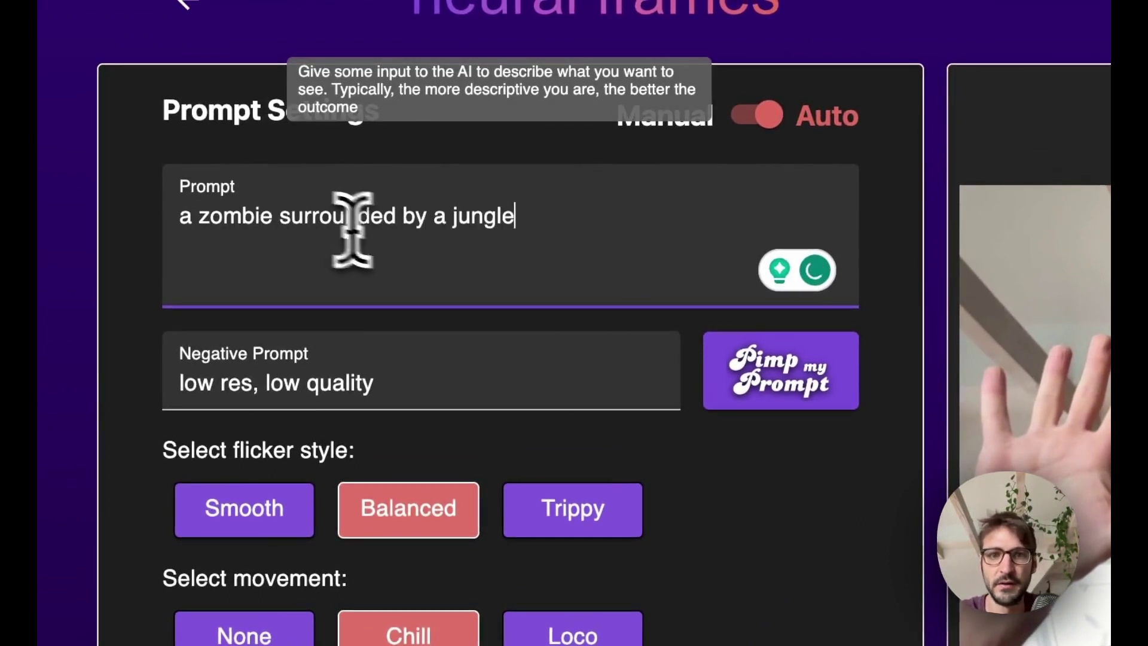
left_click(781, 392)
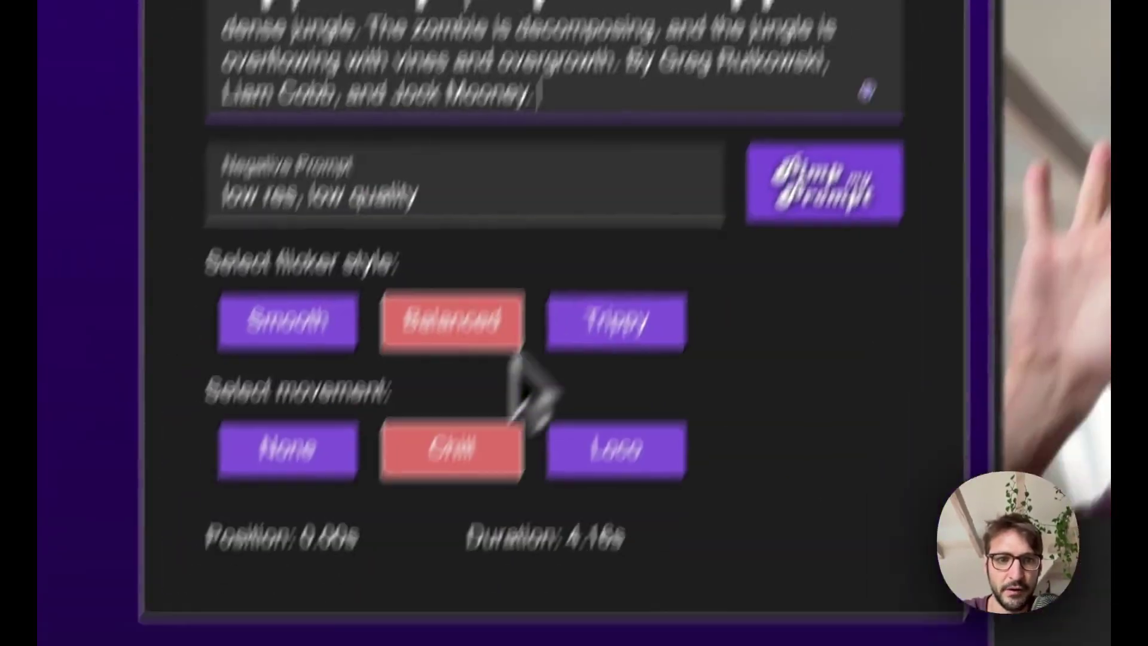
- Set movement to None and flicker to Trippy, then render from the cursor
left_click(235, 553)
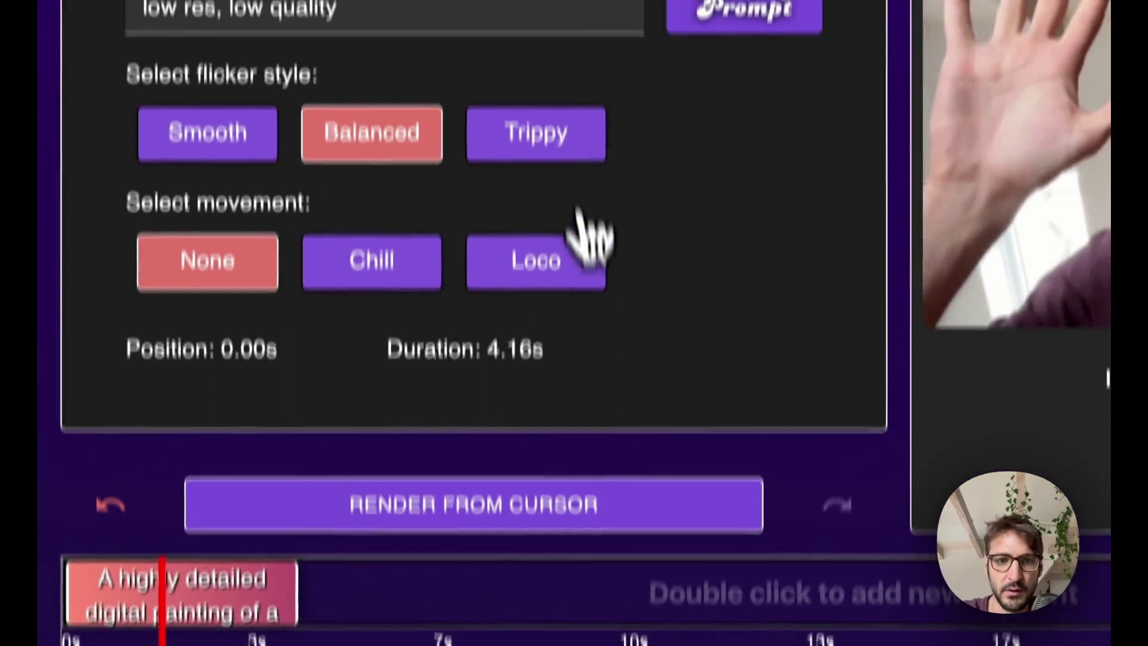
left_click(646, 86)
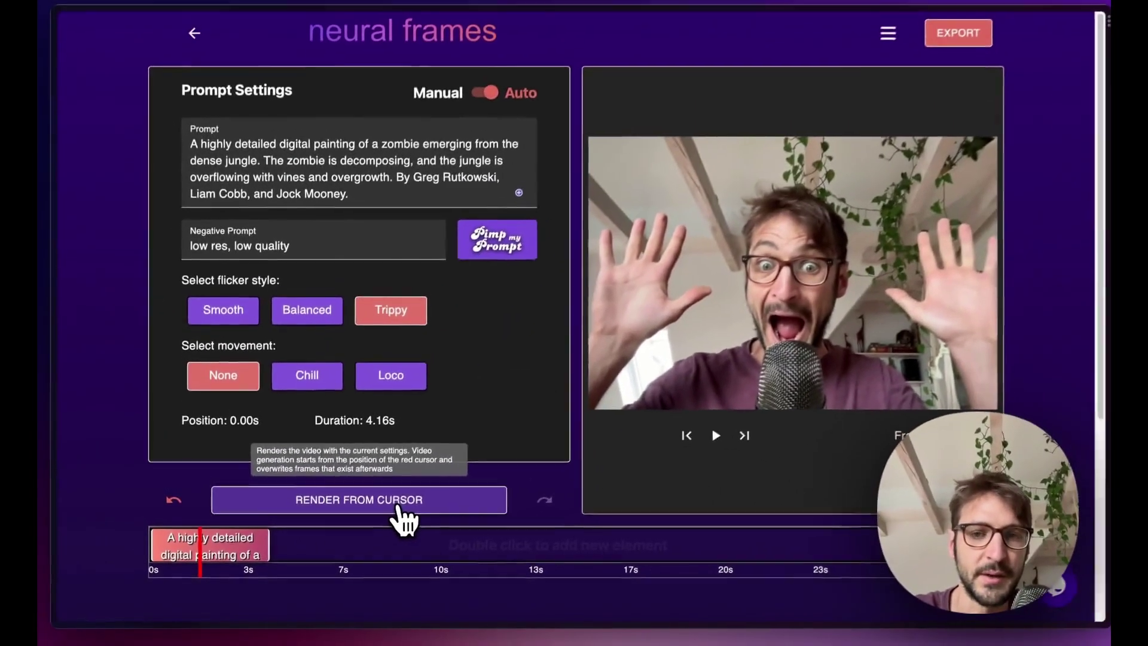
left_click(398, 508)
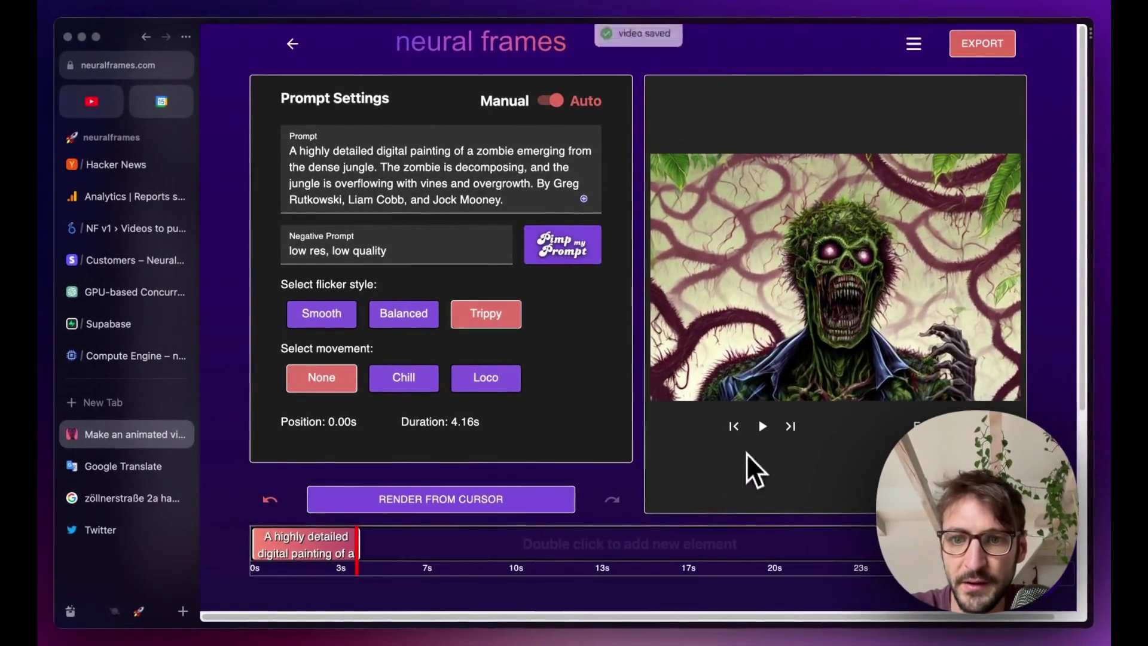
- Add a second zombie-prompt element at 5.15s on the timeline, shortened to 2.92s
left_click(734, 425)
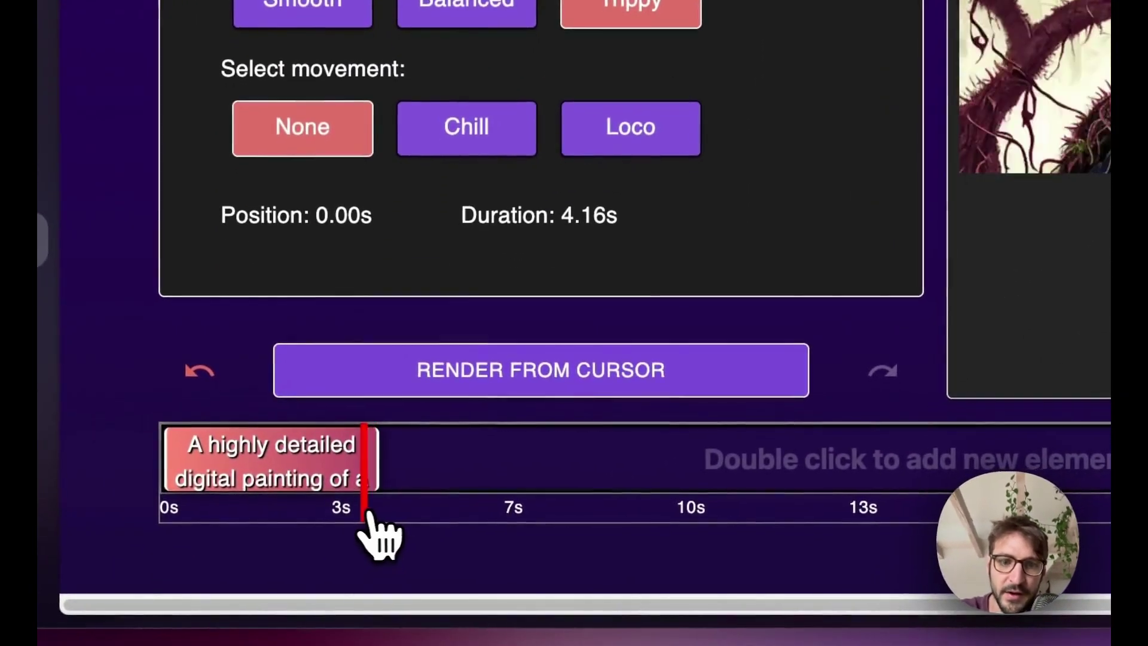
left_click_drag(372, 509, 372, 509)
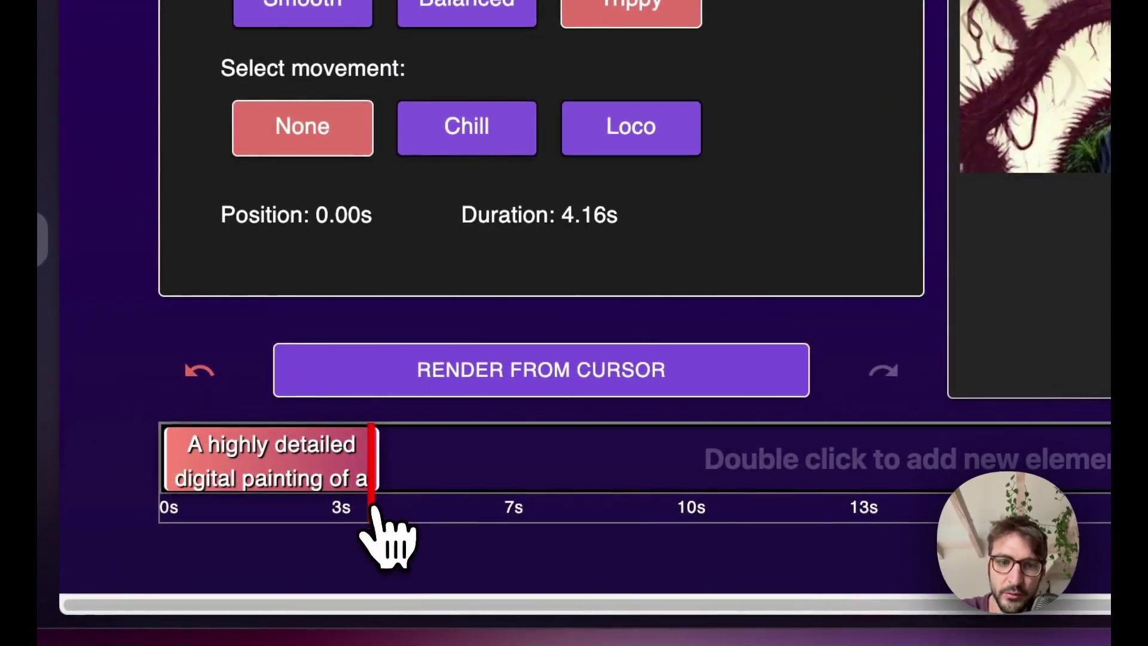
double_click(444, 456)
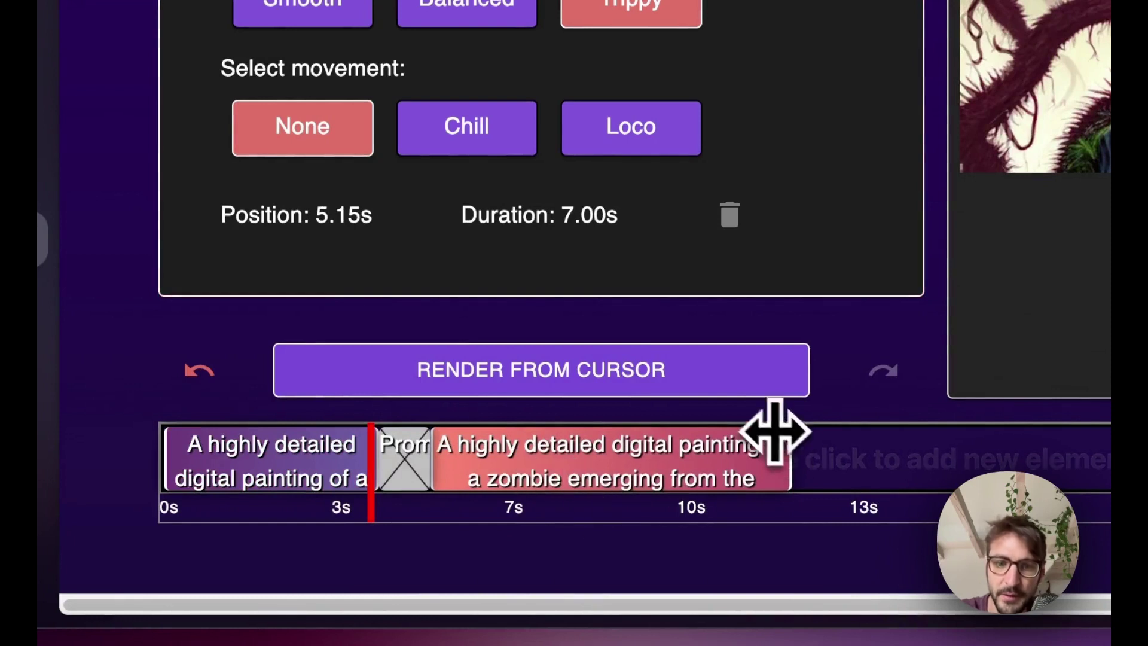
mouse_move(776, 432)
left_mouse_down()
mouse_move(722, 457)
mouse_move(577, 456)
left_mouse_up()
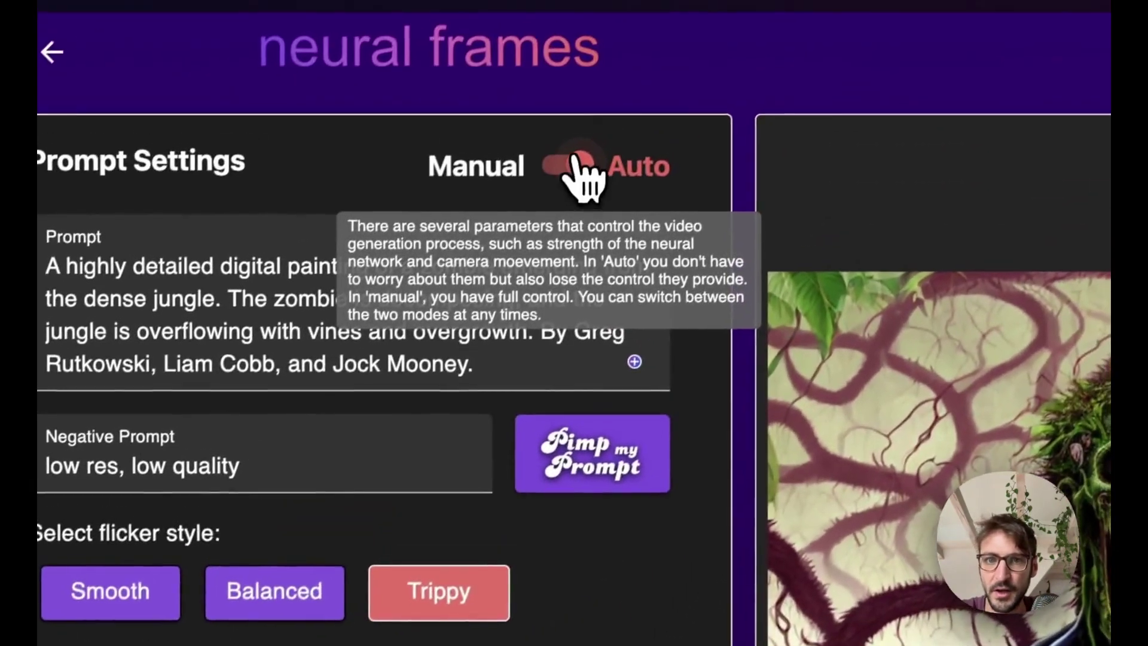
- Switch to manual parameters and set zoom to 3 and clockwise rotation to 1
left_click(584, 179)
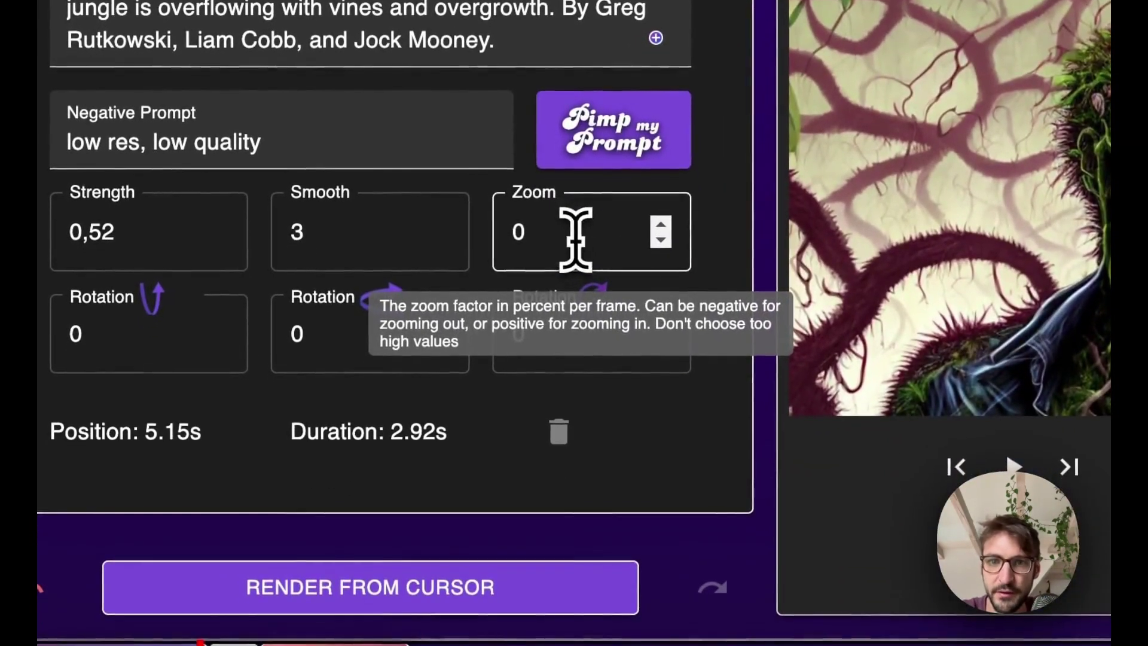
double_click(562, 478)
type("3")
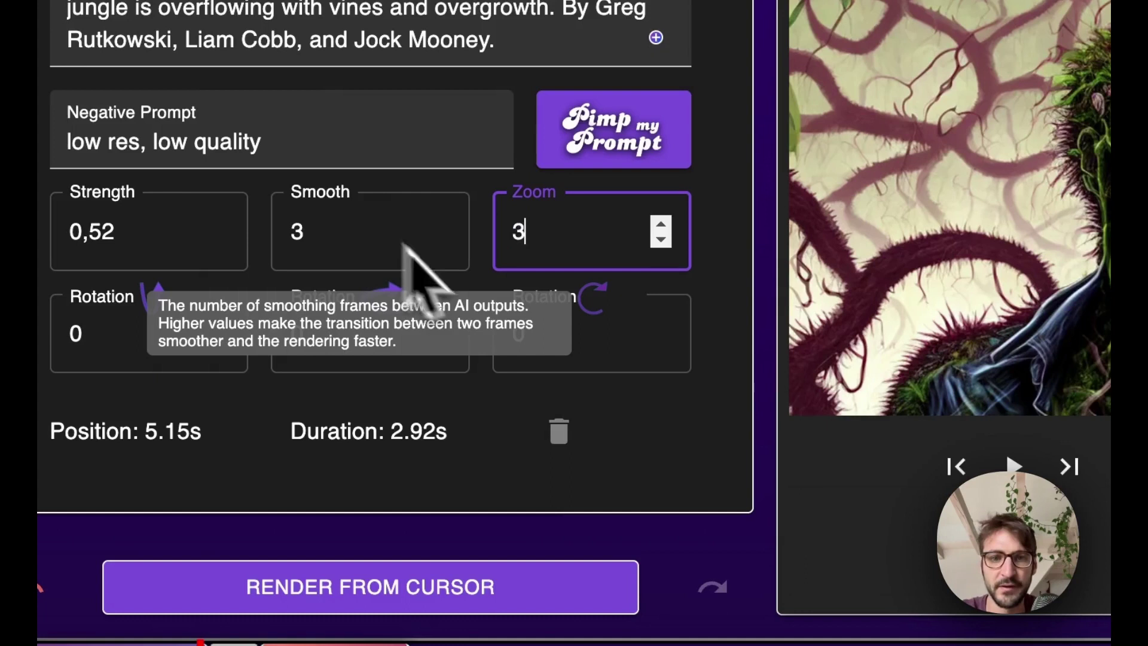
left_click(832, 486)
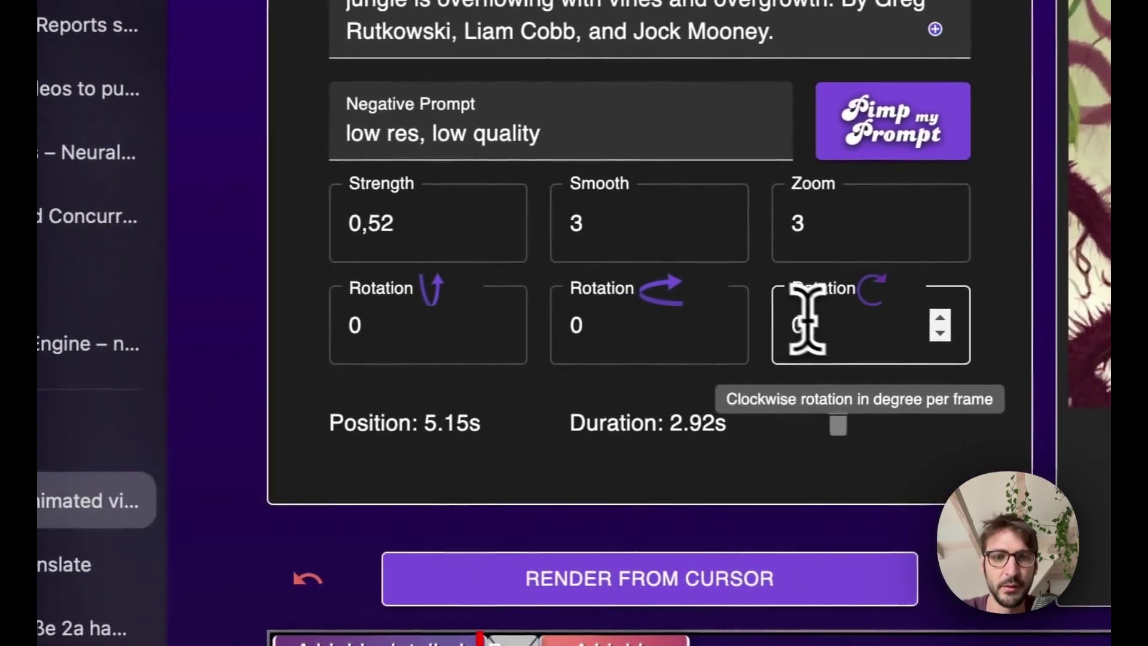
double_click(807, 320)
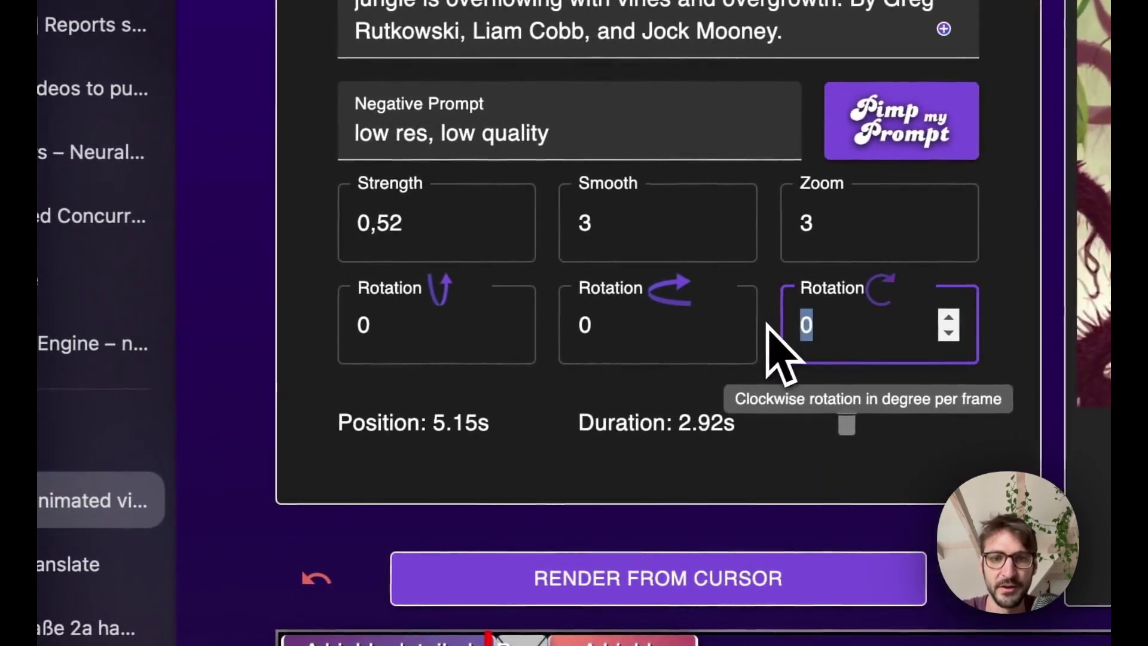
type("1")
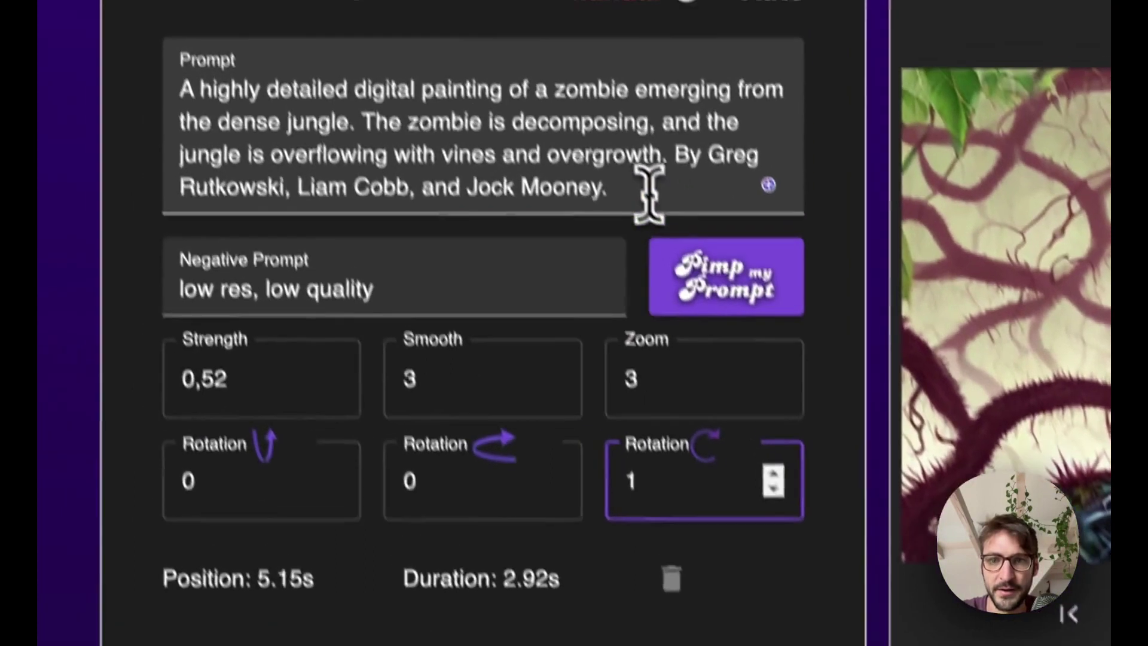
- Rewrite the prompt subject as 'a cat as zombie' and add ', wild life' after overgrowth
left_click_drag(648, 191, 416, 123)
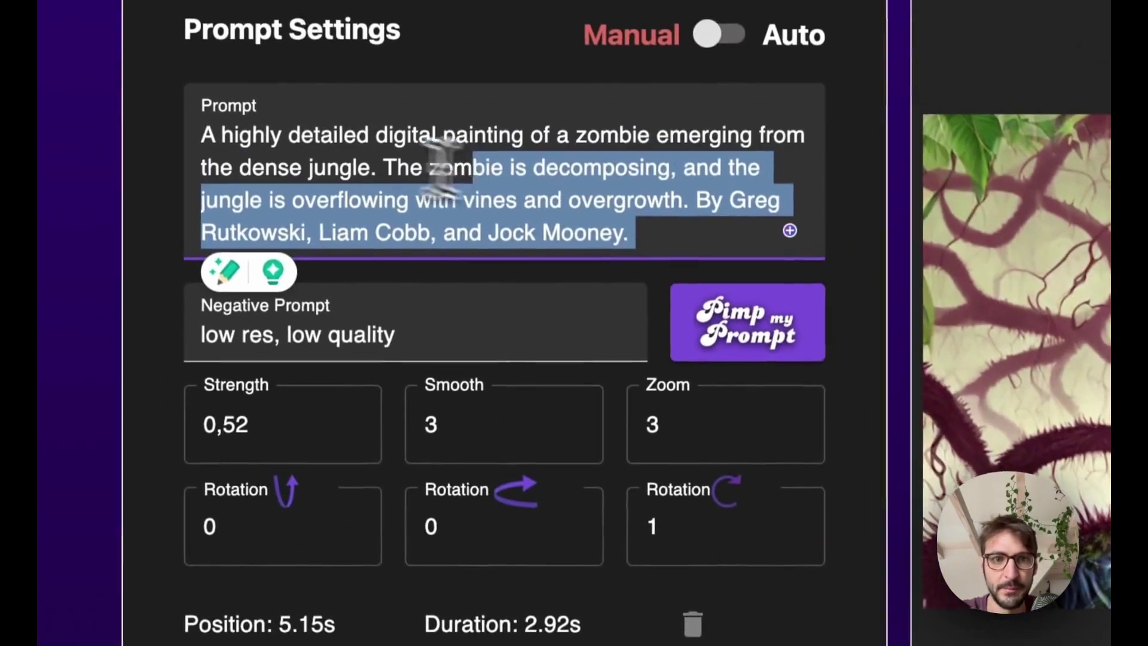
left_click(453, 123)
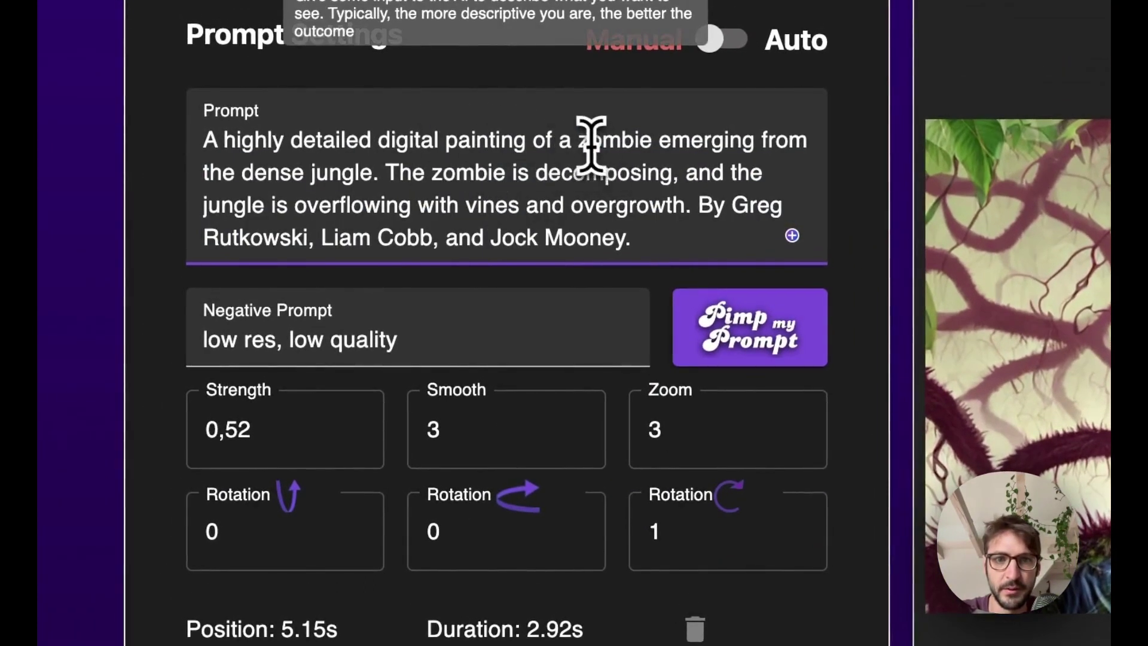
type("cat s")
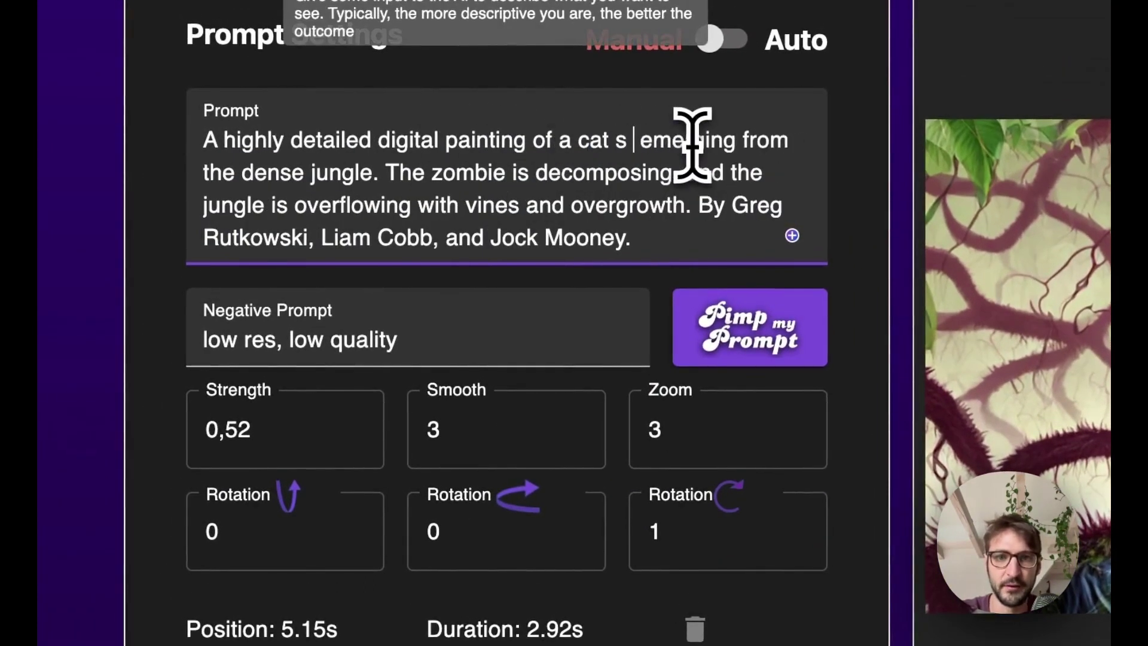
type("s zombie")
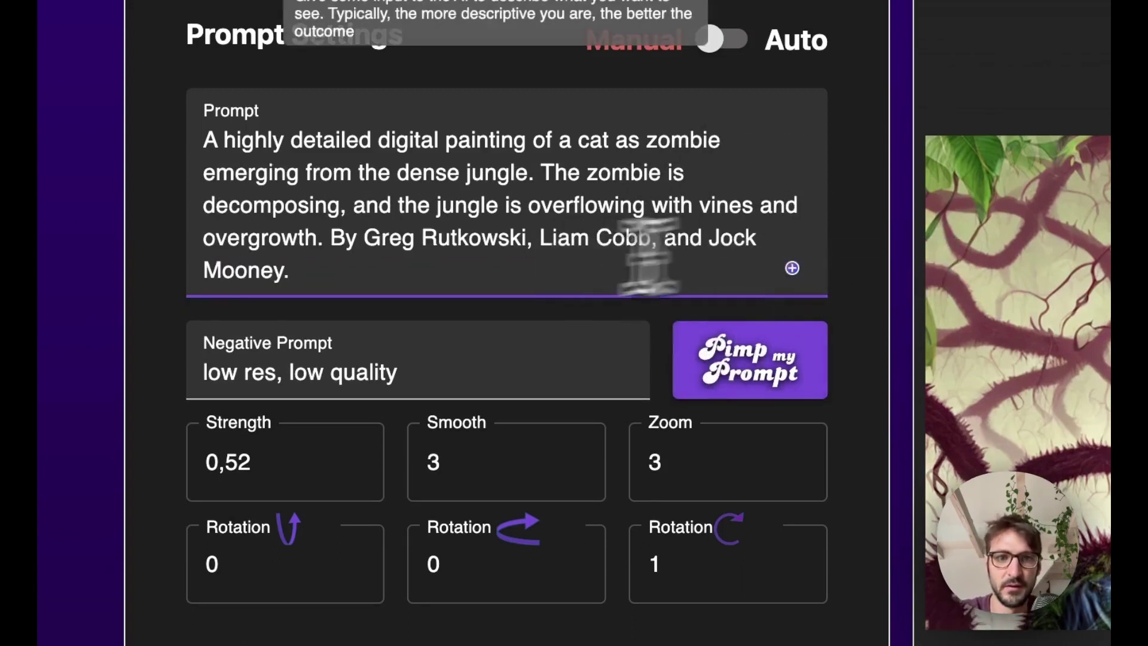
left_click(318, 238)
type(", wildlife")
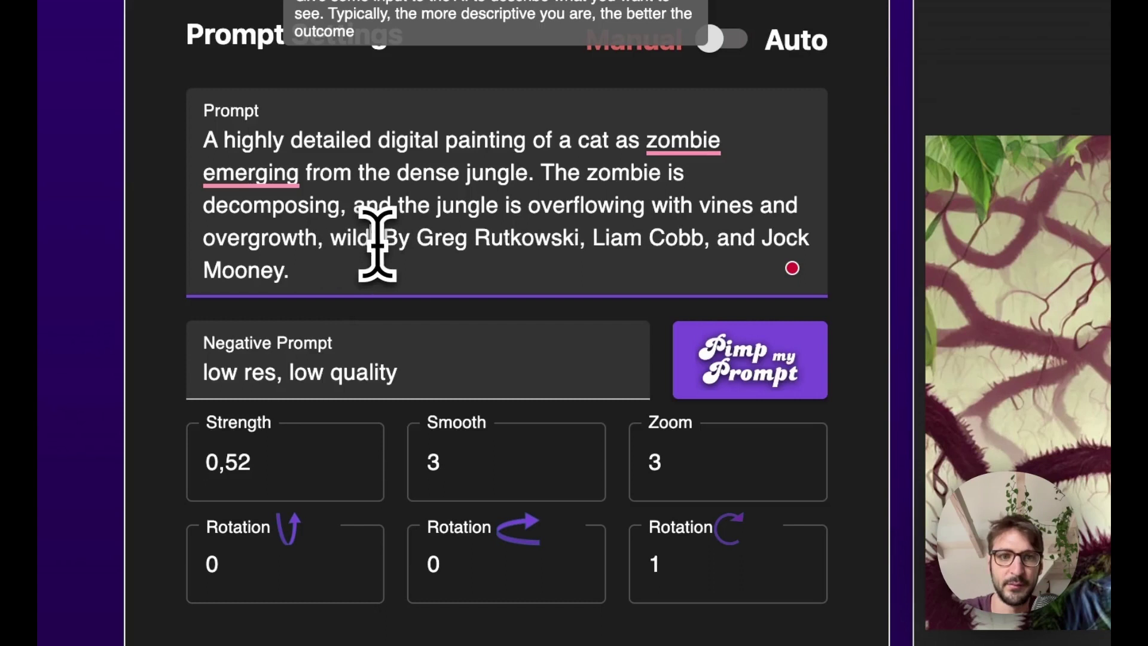
left_click(367, 239)
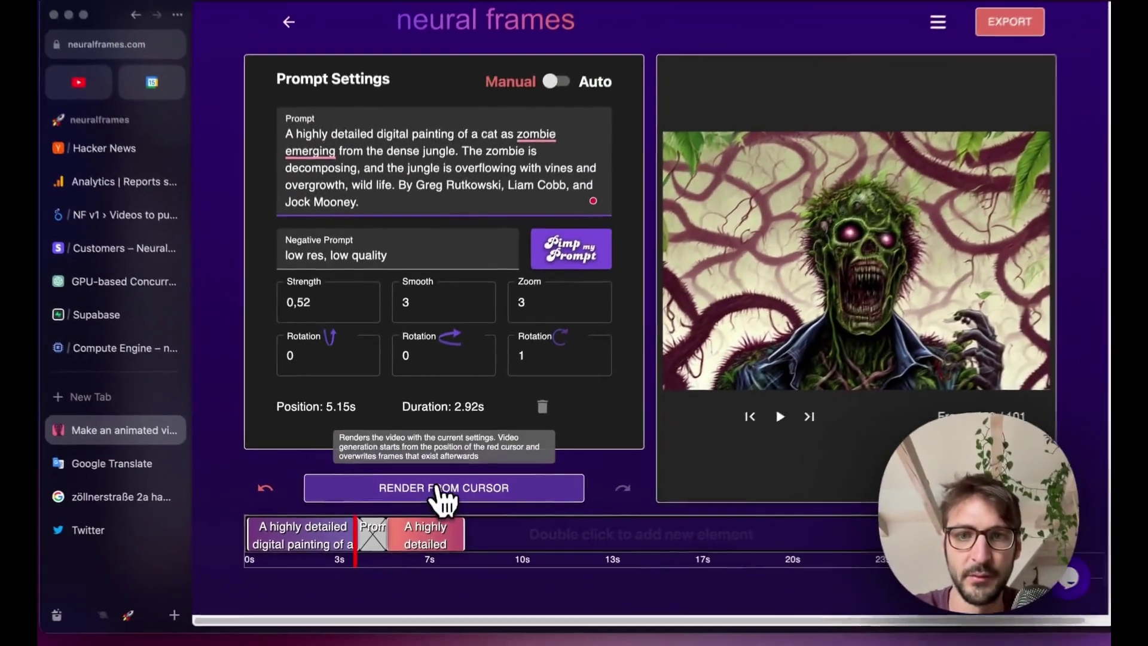
- Render the cat-zombie section from the playhead, then rewind and play it back
left_click(458, 474)
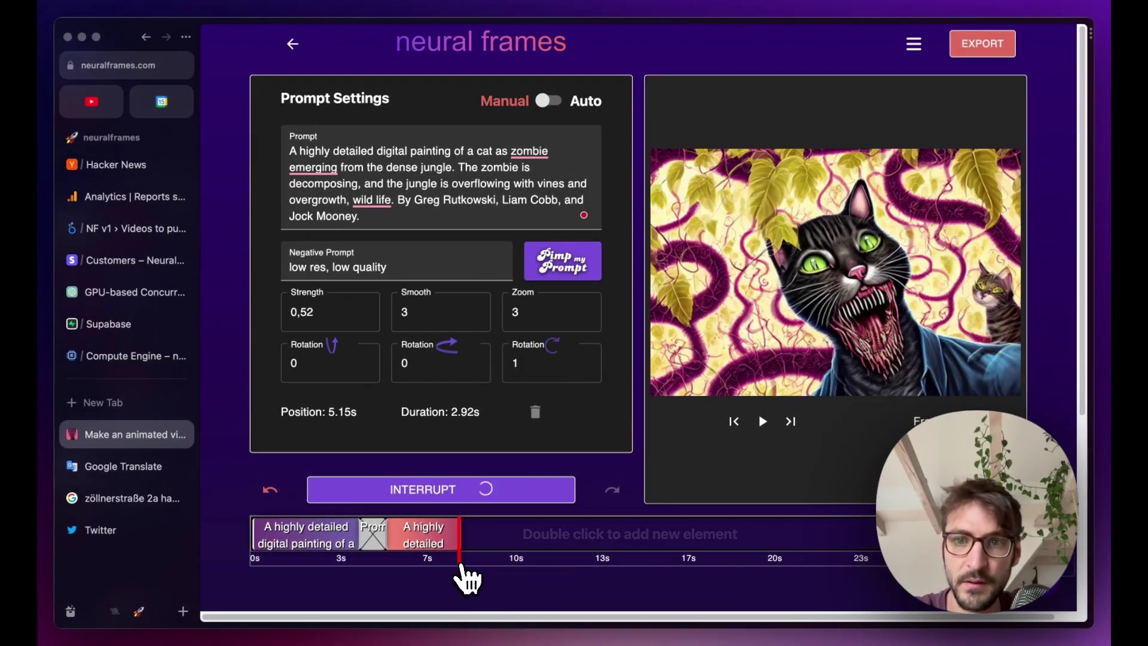
left_click_drag(464, 565, 368, 565)
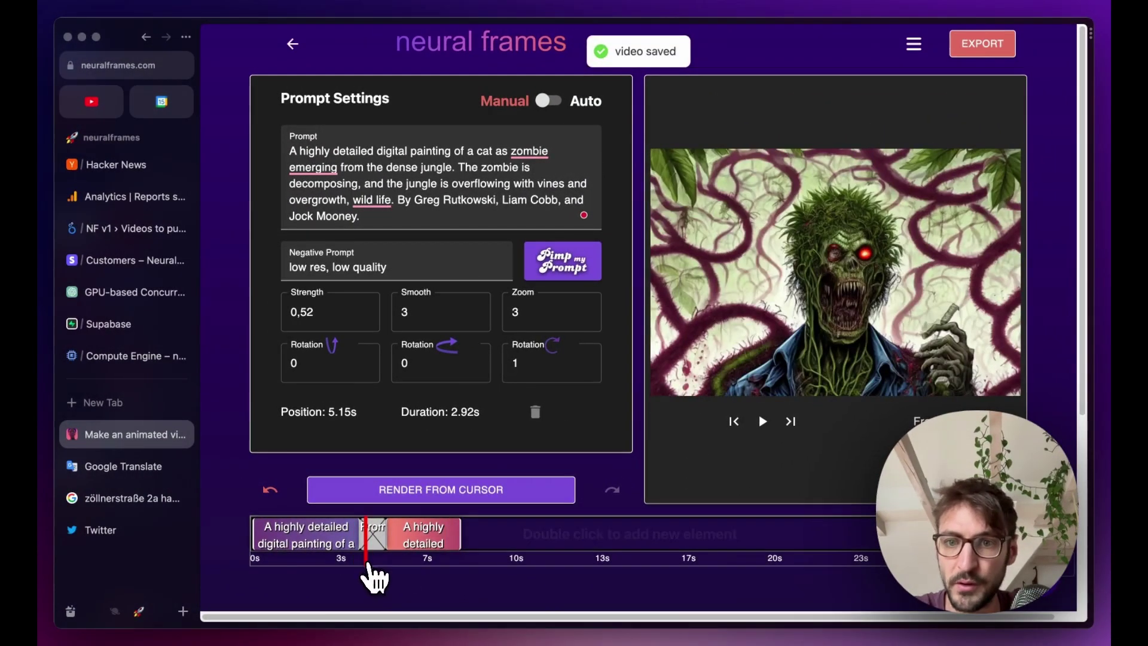
left_click(763, 422)
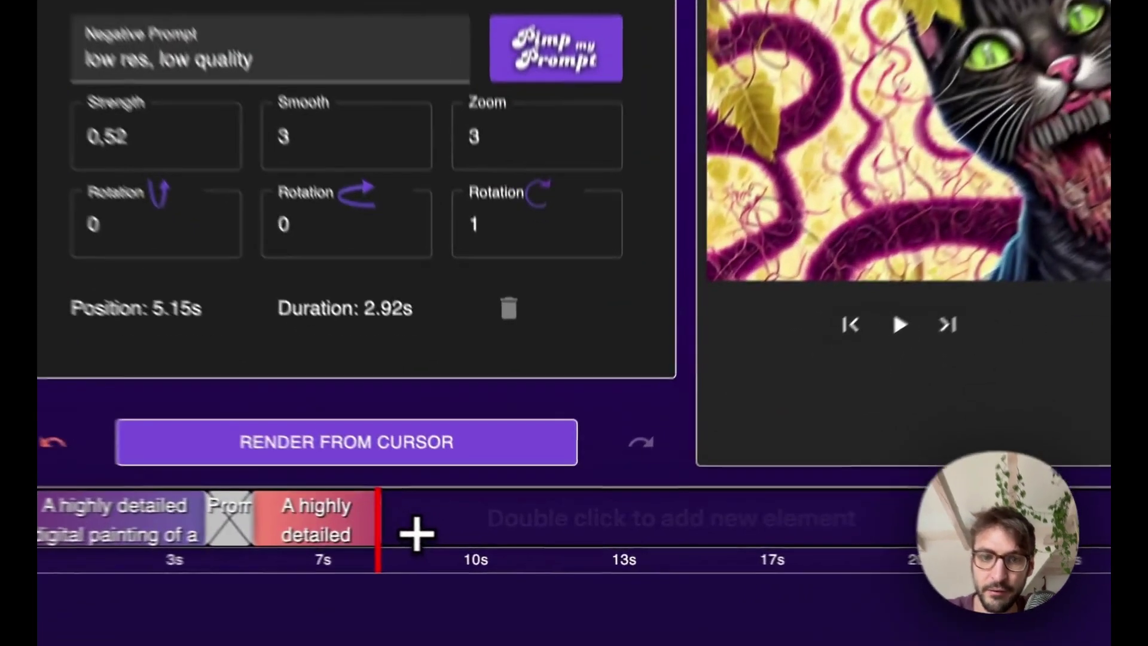
- Add a short new clip on the timeline with zoom 0 and clockwise rotation 0
double_click(492, 543)
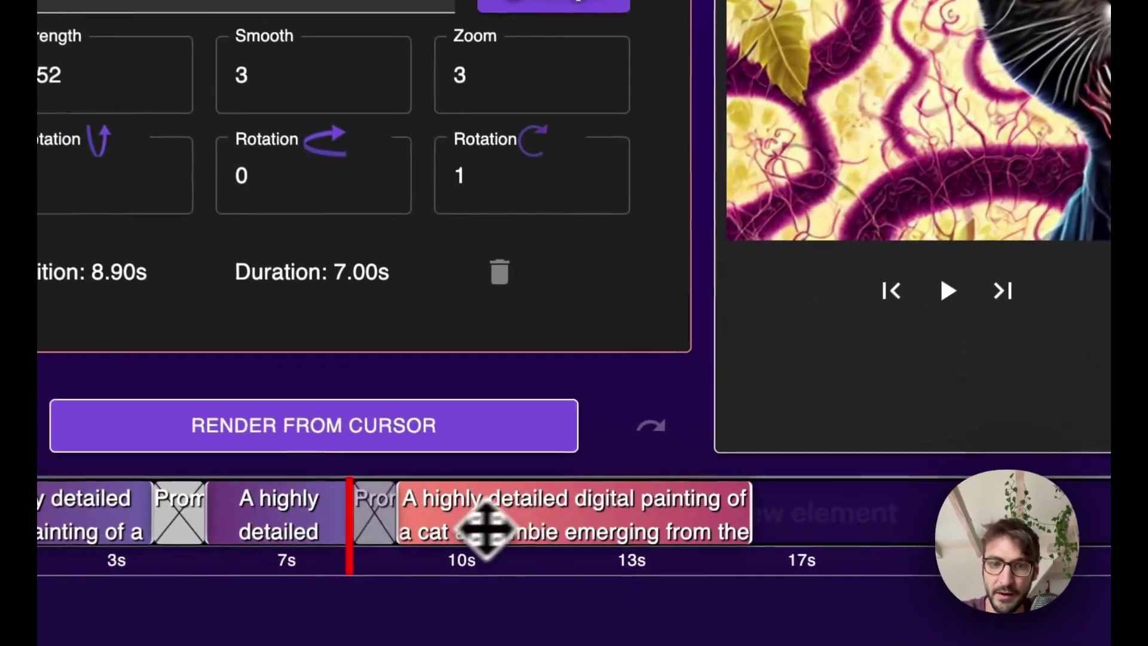
left_click_drag(754, 493, 426, 496)
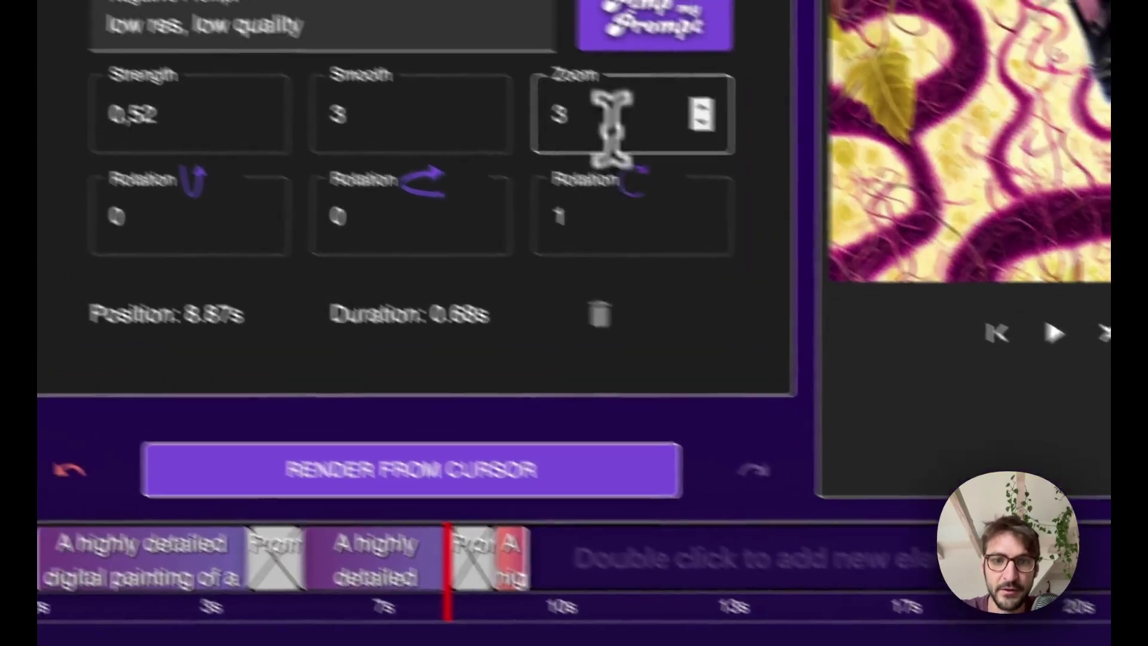
double_click(510, 71)
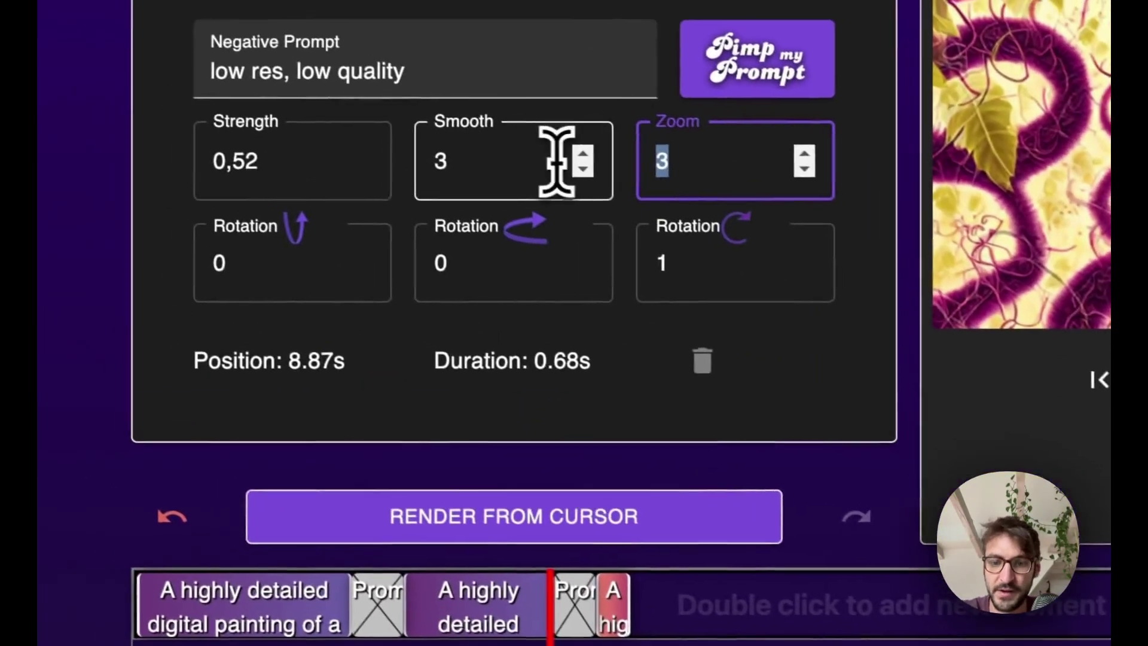
type("0")
key("Tab")
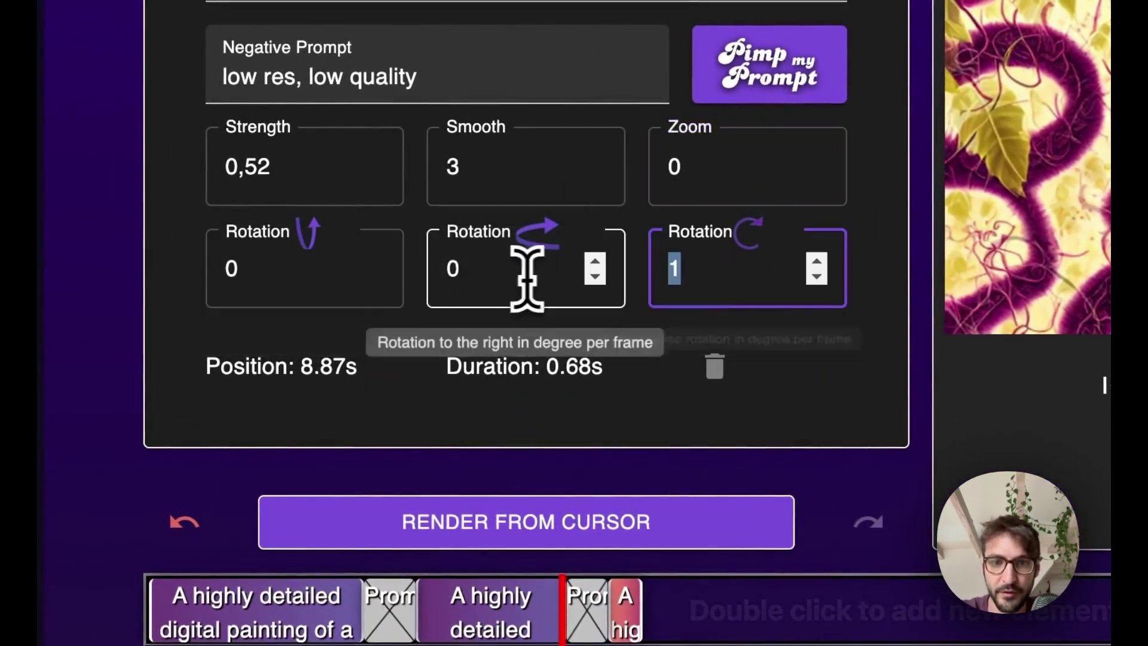
type("0")
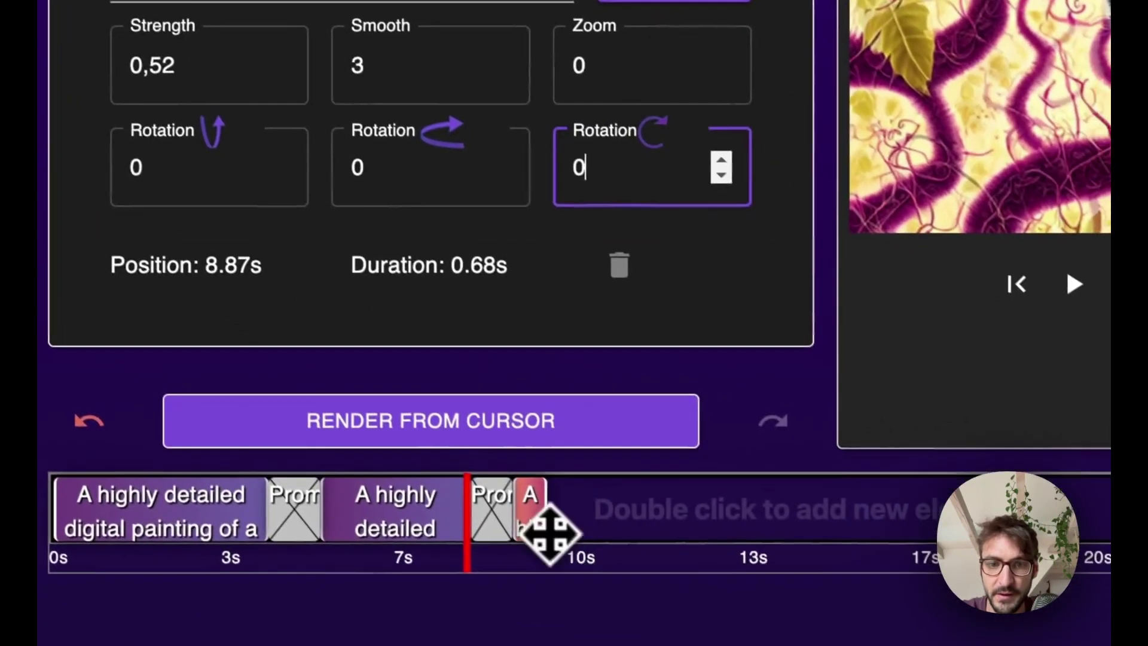
mouse_move(599, 588)
left_mouse_down()
mouse_move(582, 576)
mouse_move(593, 574)
left_mouse_up()
- Prompt the clip 'an abstract digital painting of a cat, beautiful digital art' and render it
left_click_drag(526, 395, 371, 197)
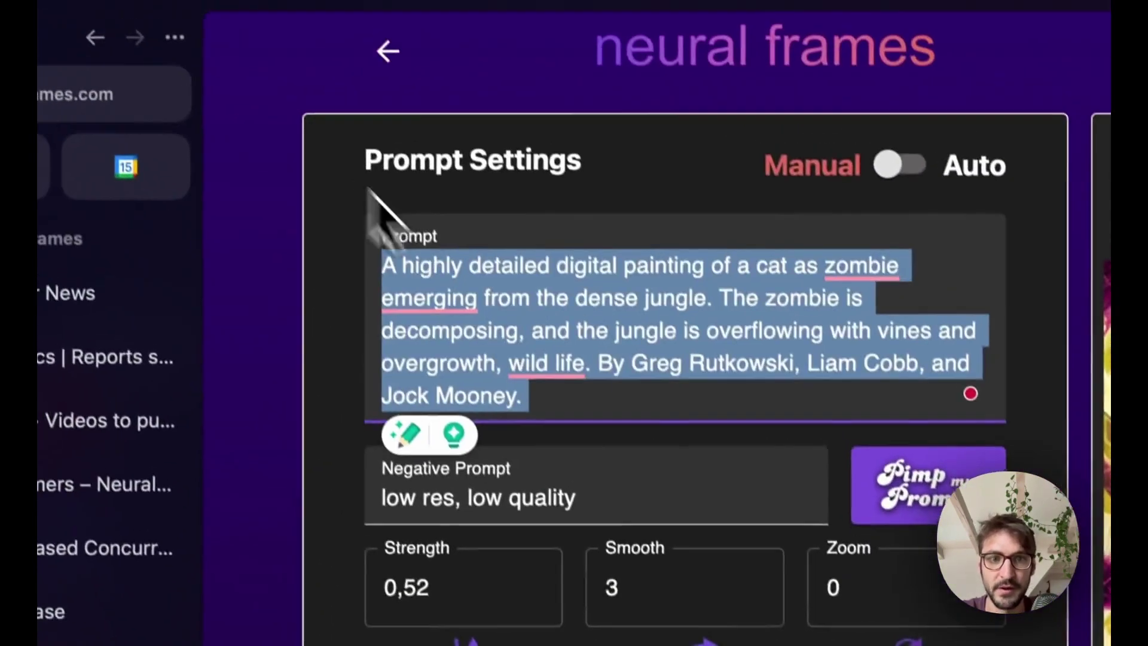
type("a n")
key("BackSpace")
key("BackSpace")
type("n abst")
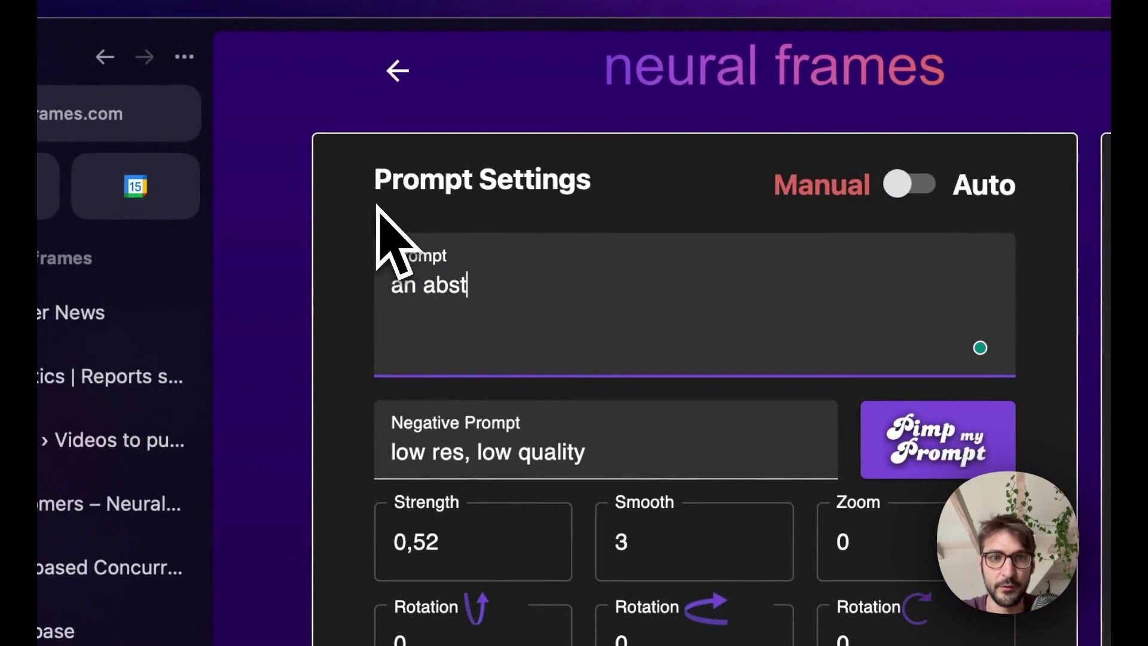
type("ract ")
type("digital painting of a cat")
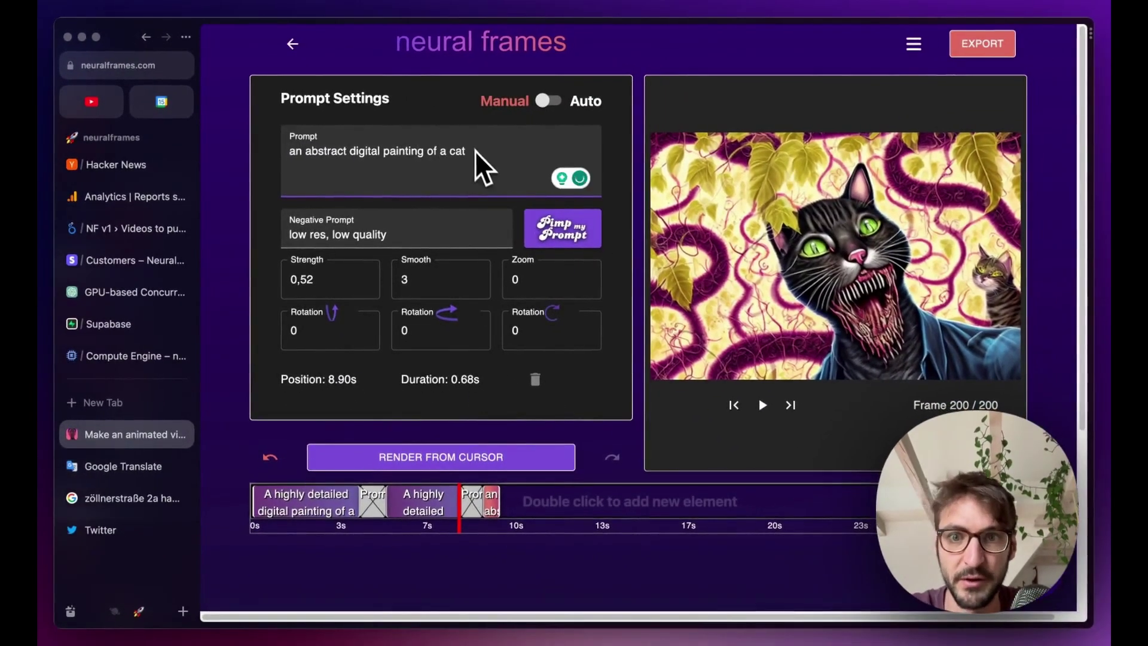
type(", beautiful ")
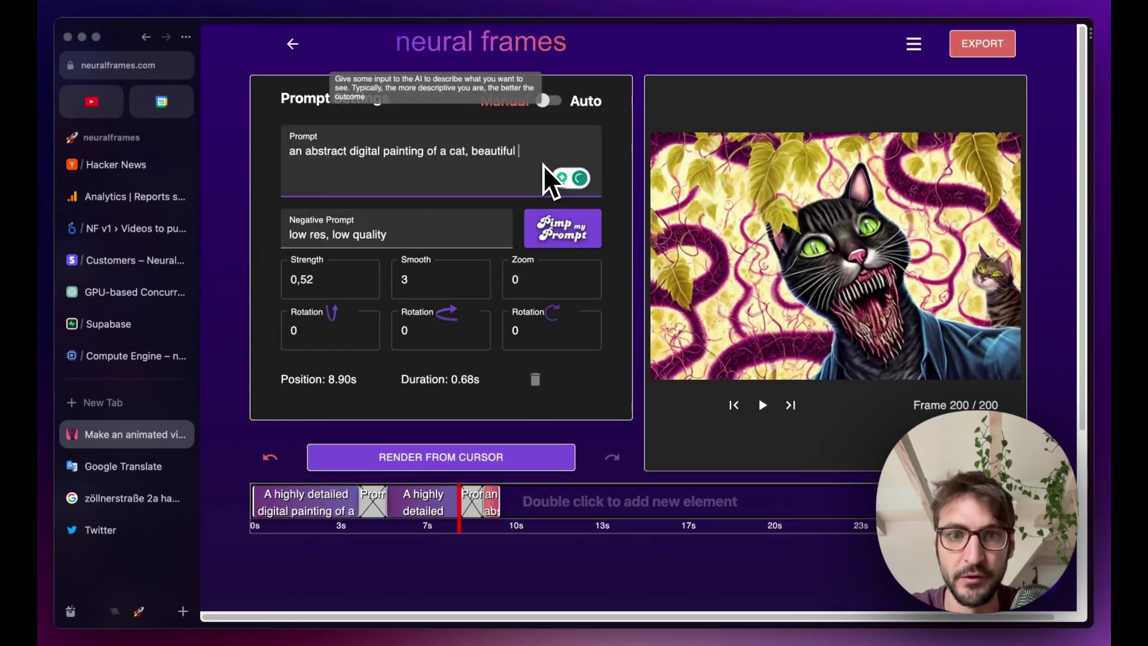
type("digital art")
left_click(497, 462)
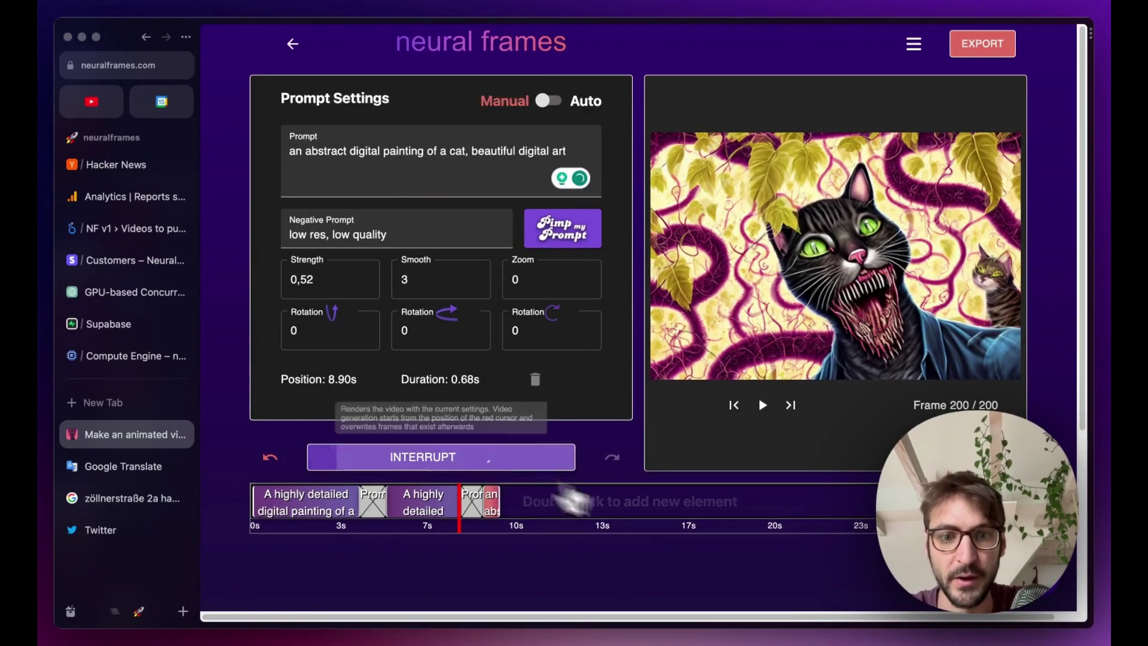
key("super+s")
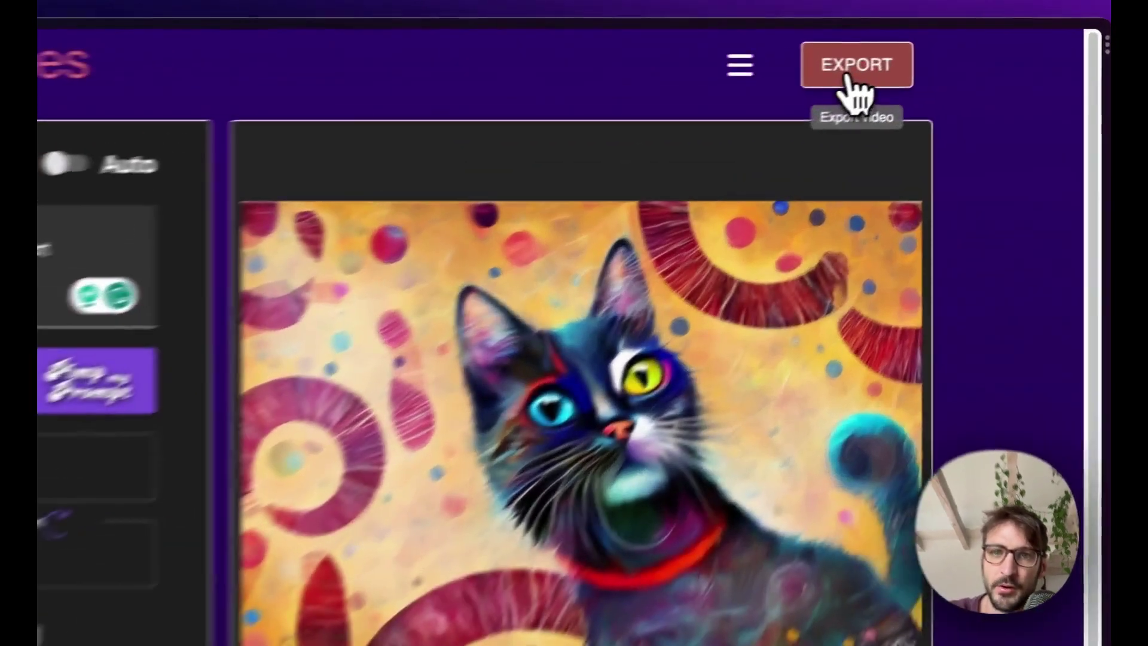
- Export the video titled 'from nico to cat', looped with a reversed clip and publicity use allowed
left_click(949, 48)
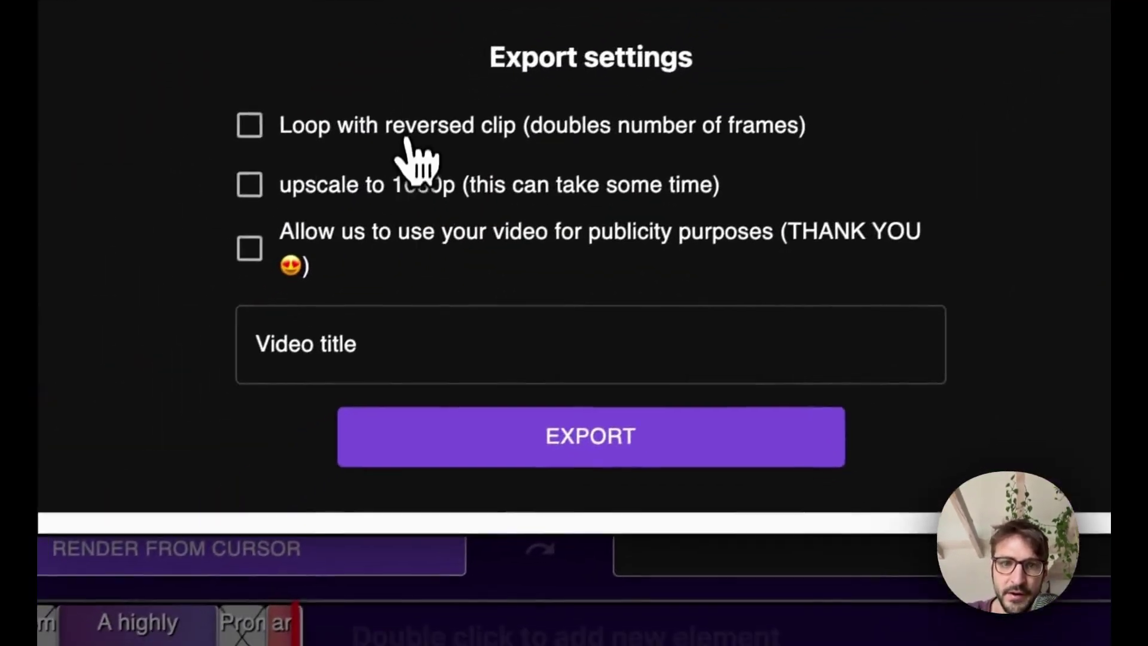
left_click(407, 141)
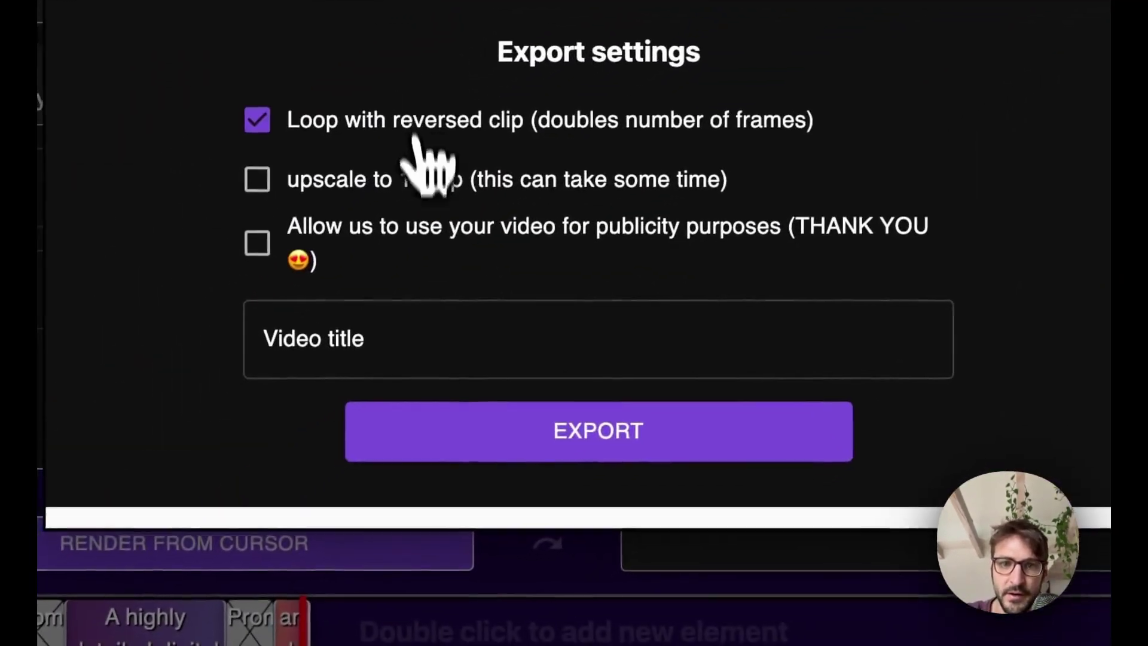
left_click(447, 257)
left_click(427, 345)
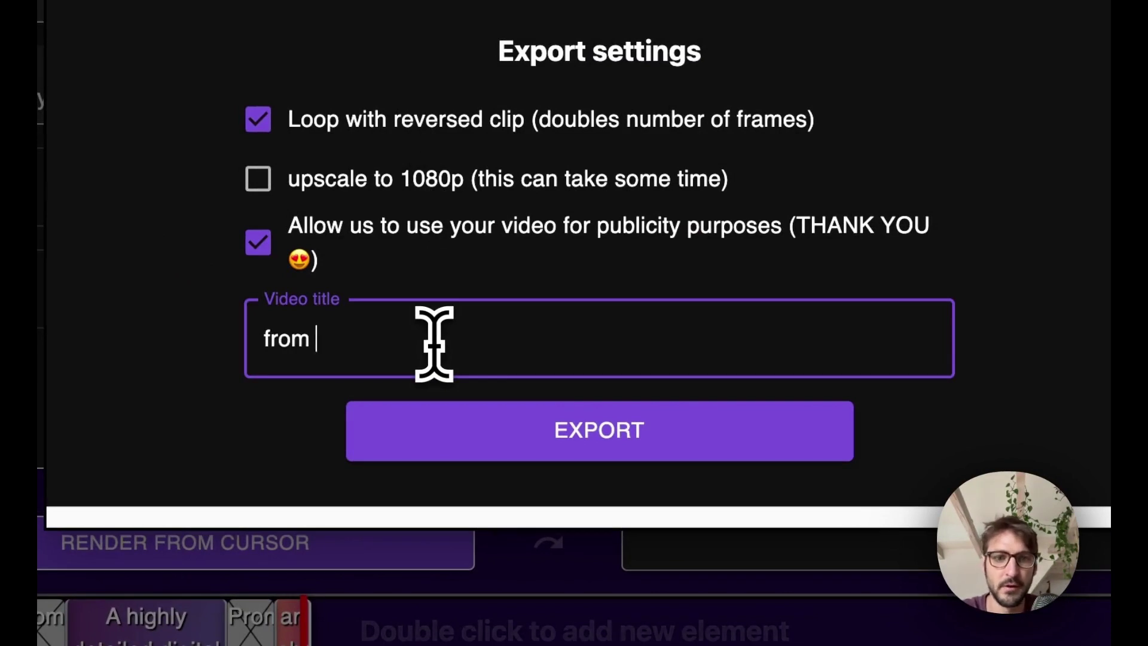
left_click(518, 439)
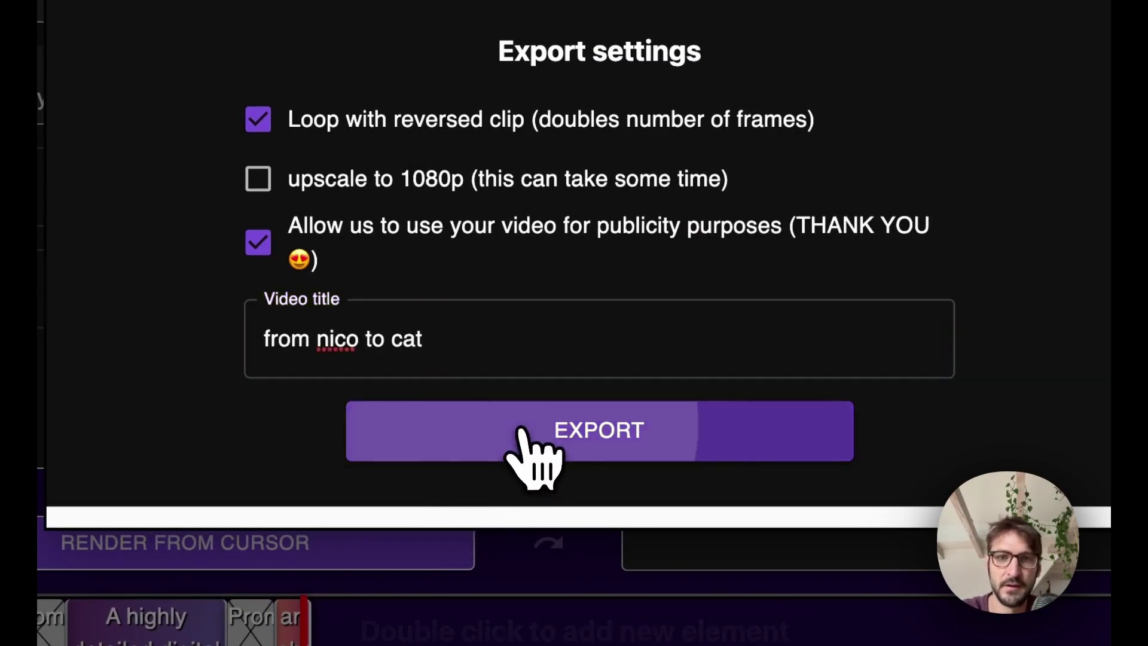